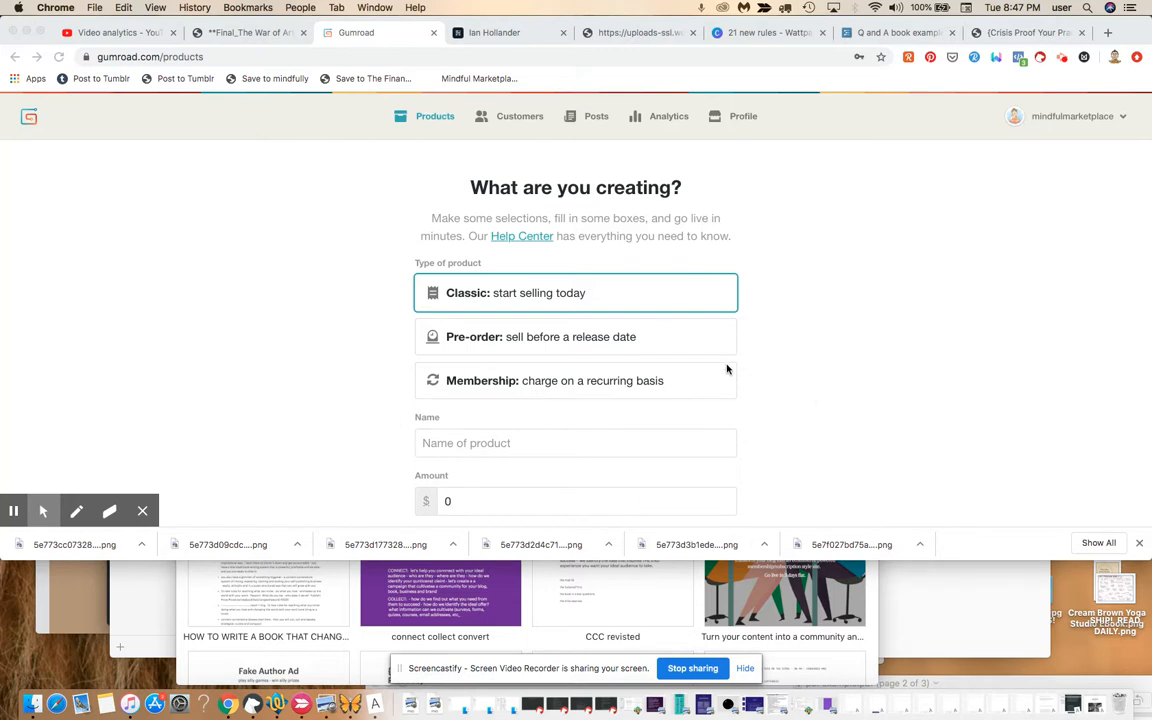
Switch to the ianhollander.com blog tab showing the pinned posts homepage.
left_click(500, 32)
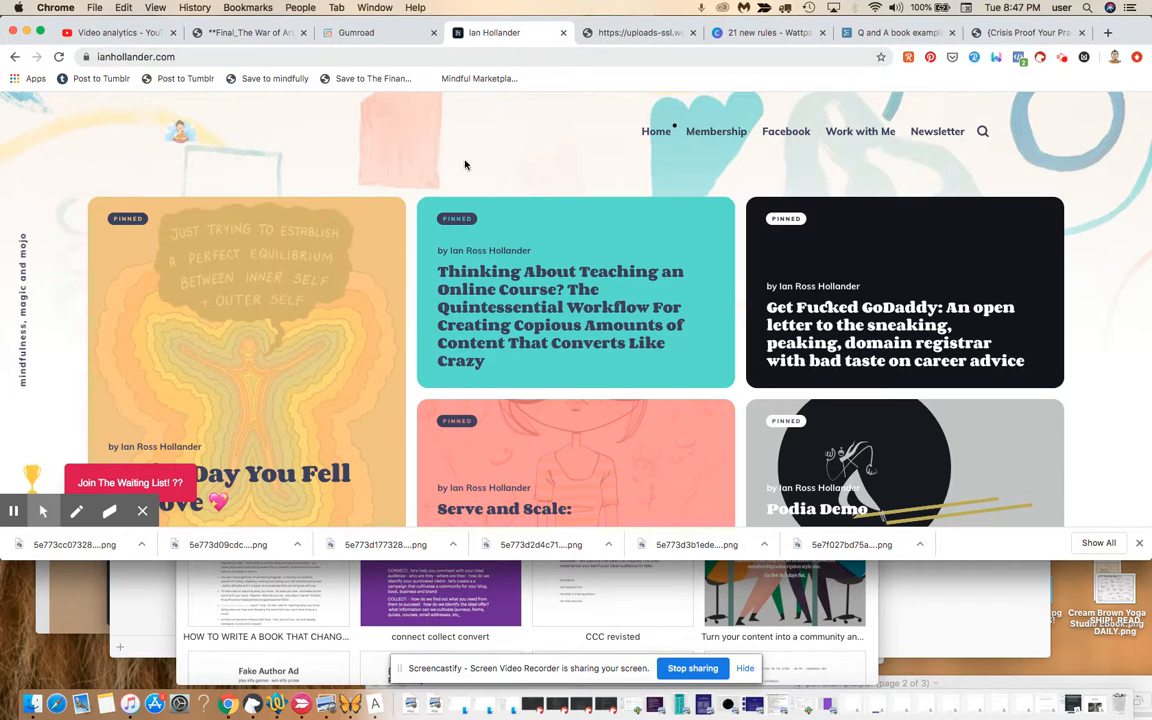
Open the post 'The Day You Fell in Love', select its URL, and return to Gumroad.
left_click(298, 306)
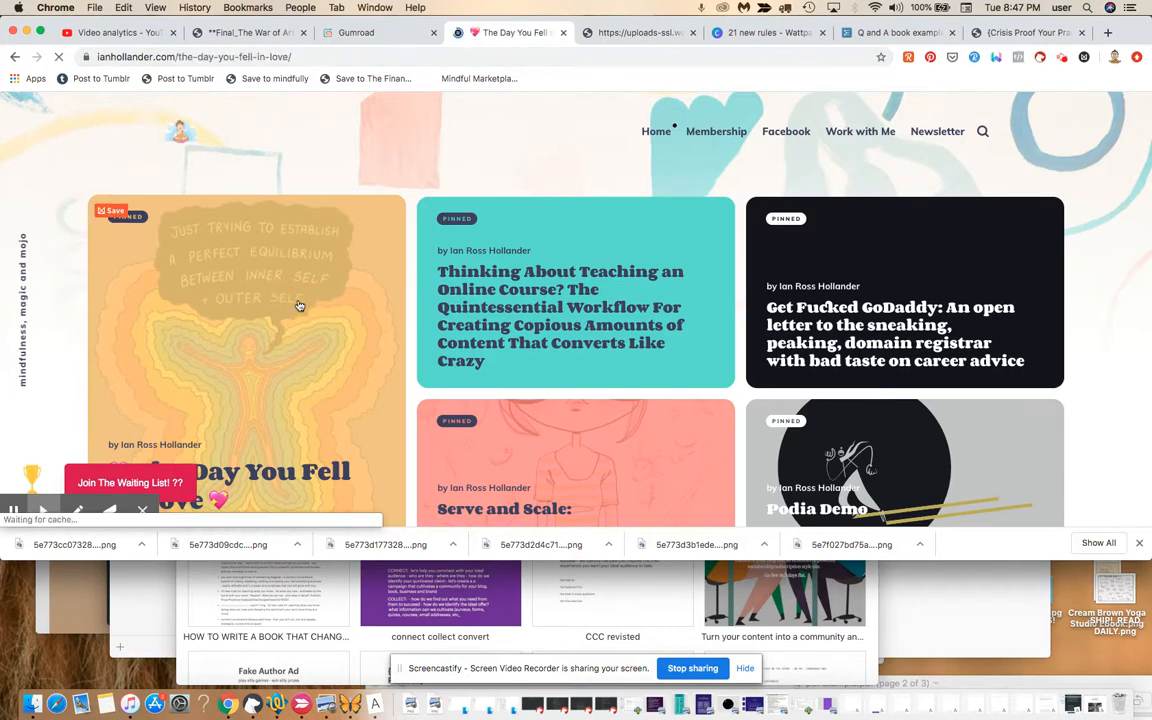
scroll(298, 306, "down", 5)
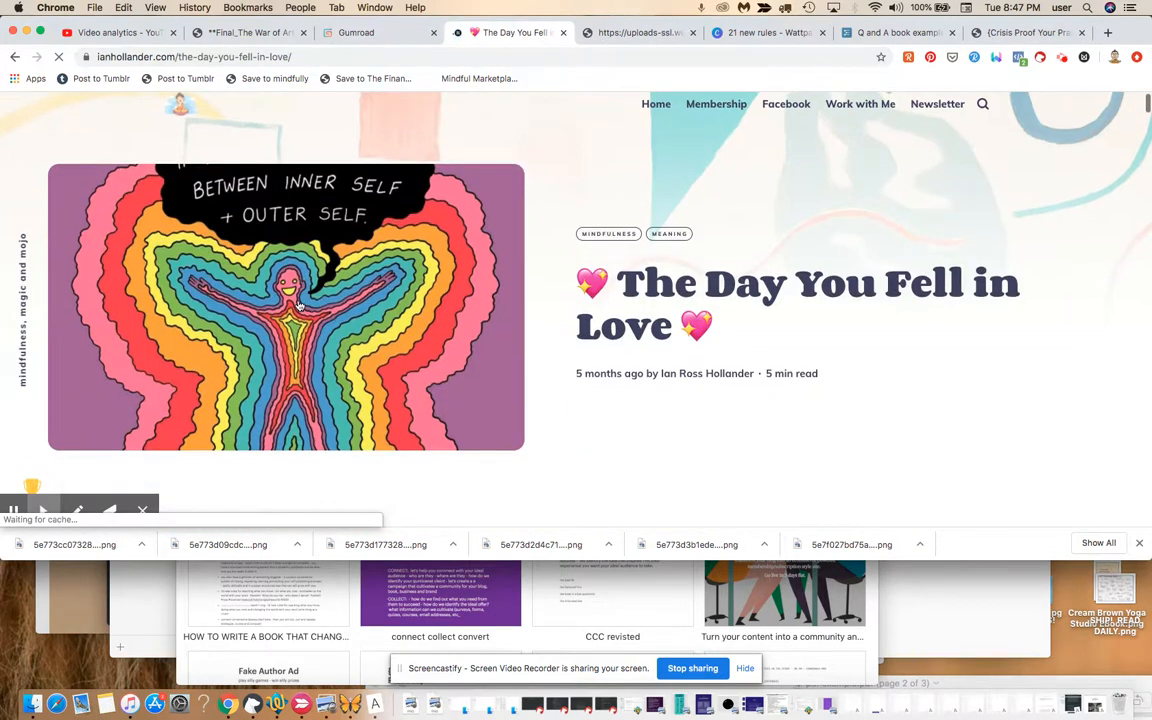
scroll(299, 306, "down", 3)
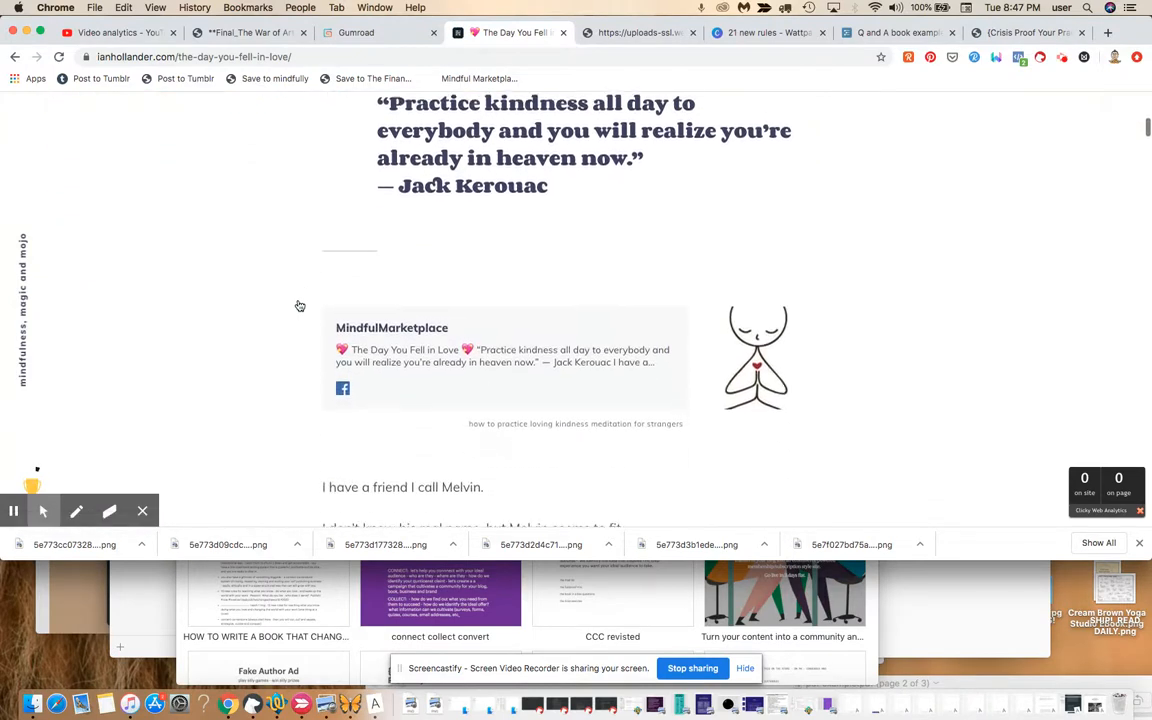
scroll(299, 306, "up", 8)
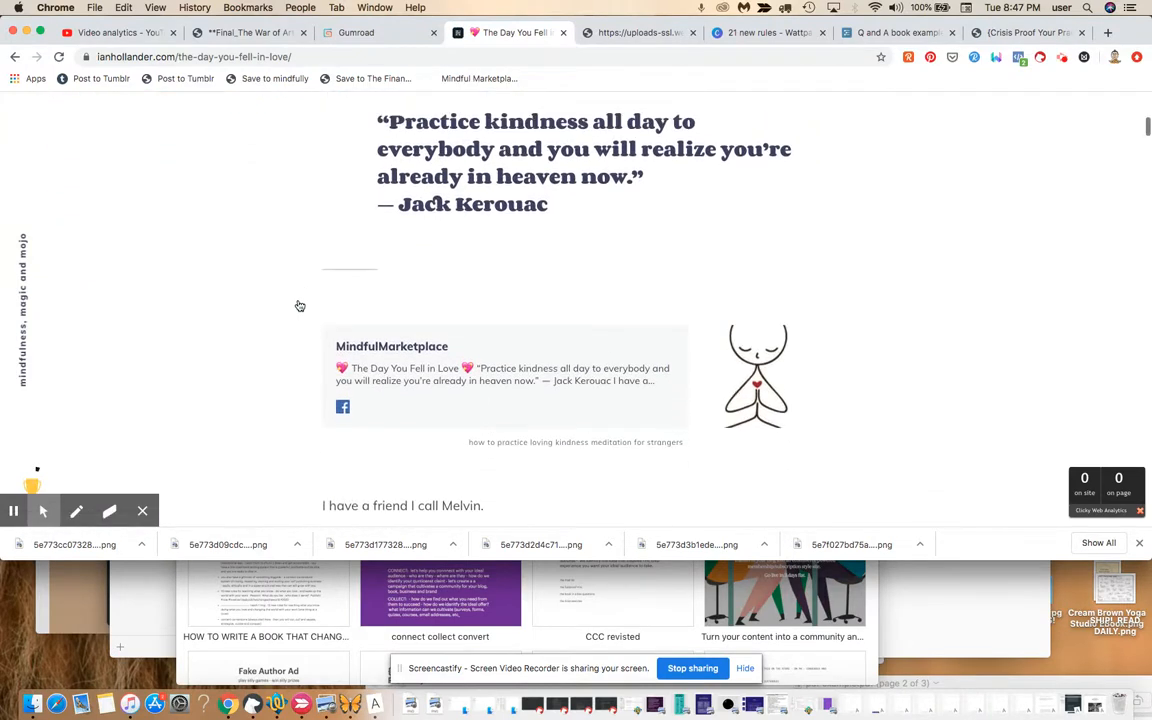
scroll(298, 306, "up", 2)
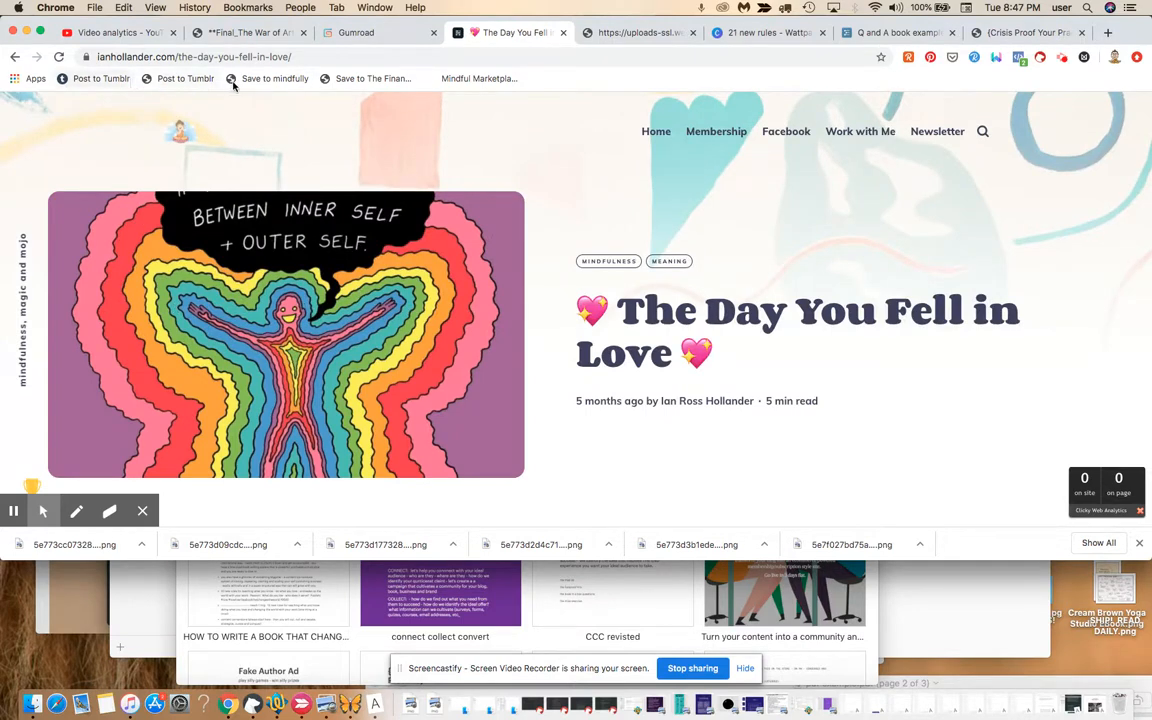
left_click(318, 58)
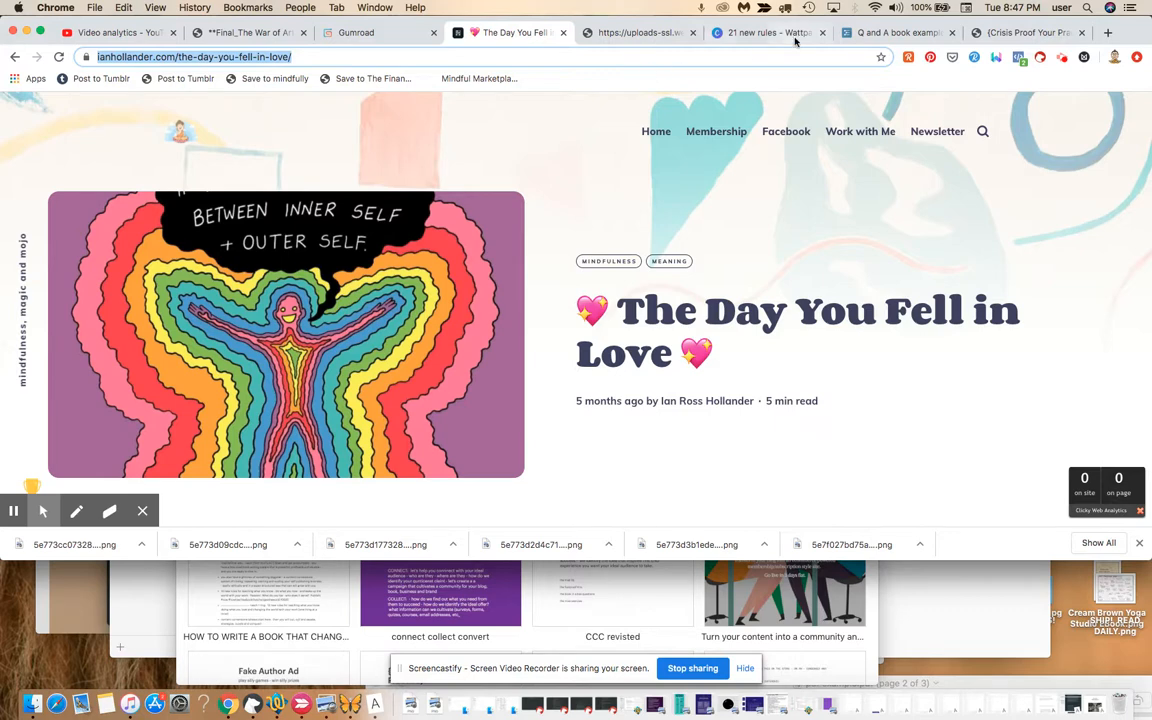
left_click(399, 35)
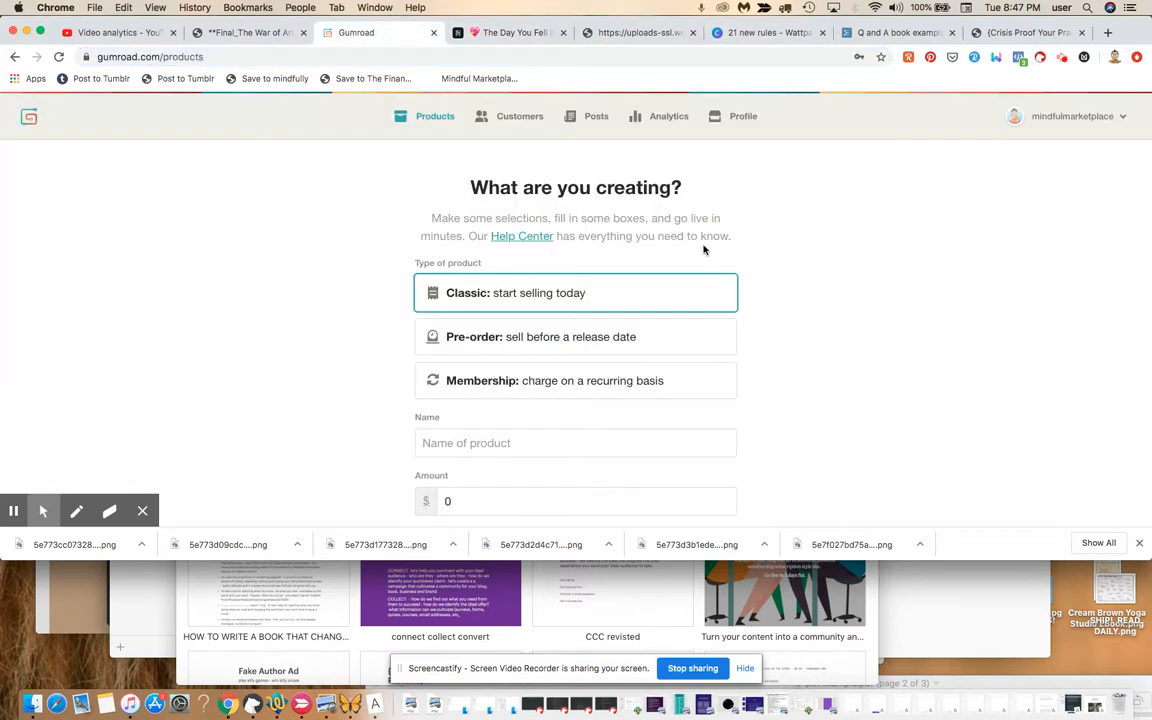
Name the new Classic product as a blog post for 'The Day You Fell in Love', keeping $0.
left_click(562, 446)
type("Blo")
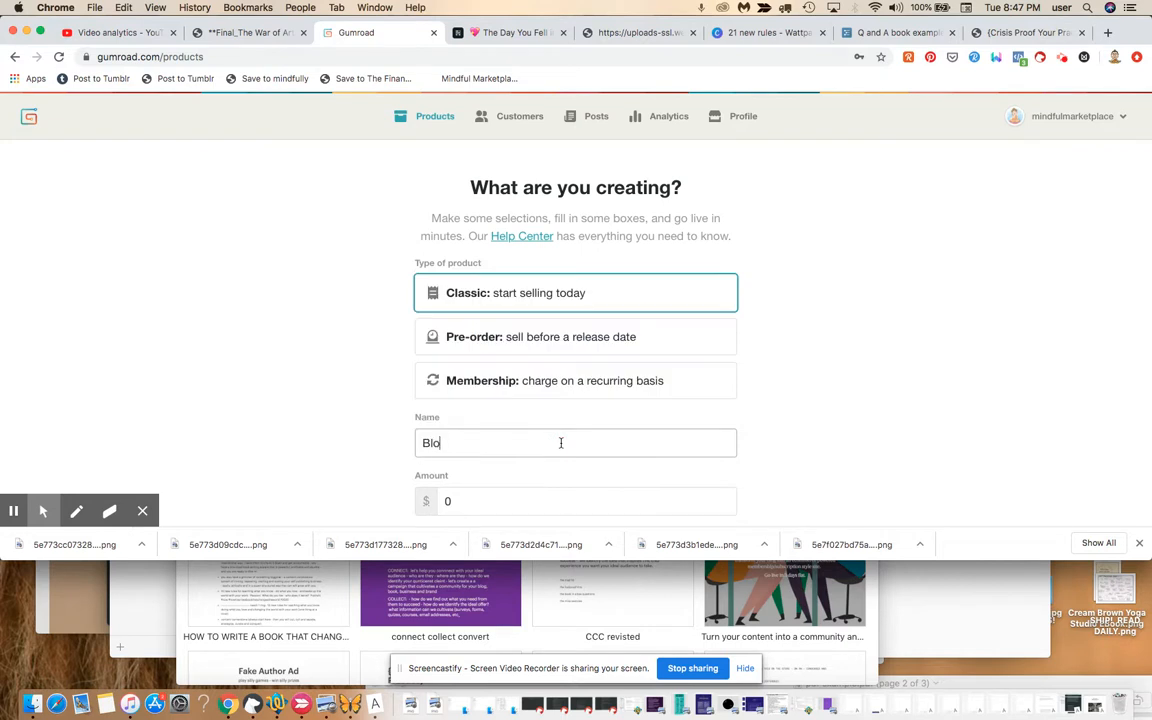
type("g Post (lan")
type(" - The Day Y")
type("ou Fell in L")
type("ove)")
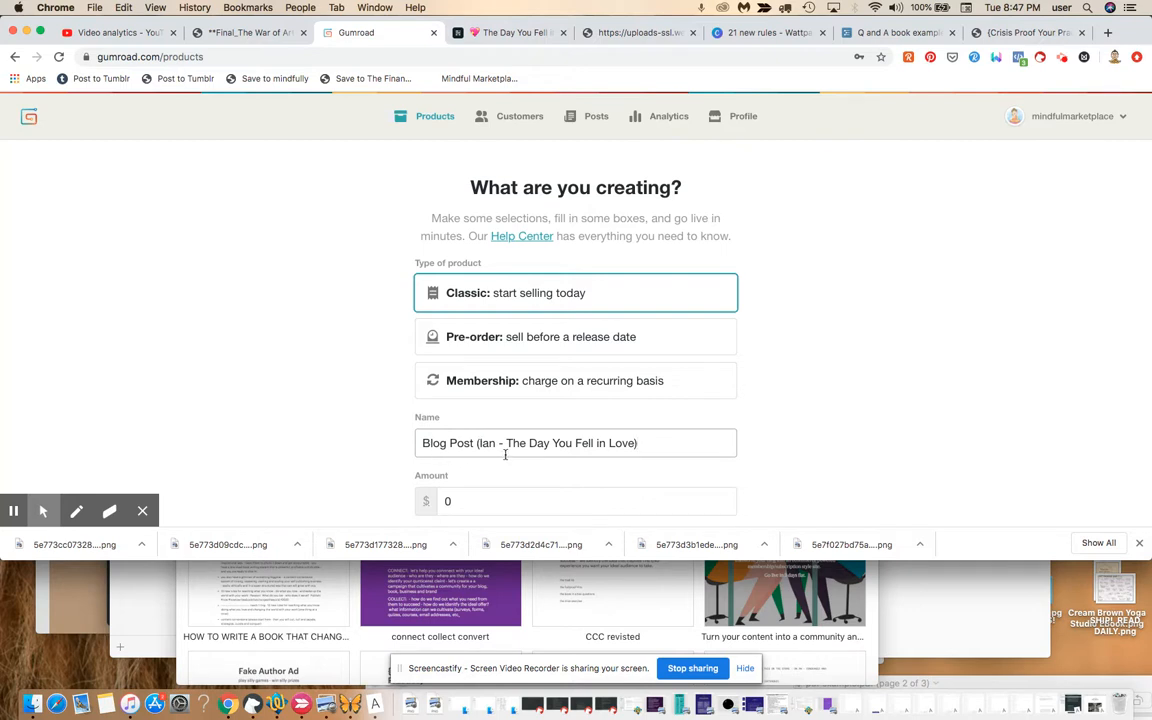
left_click(829, 462)
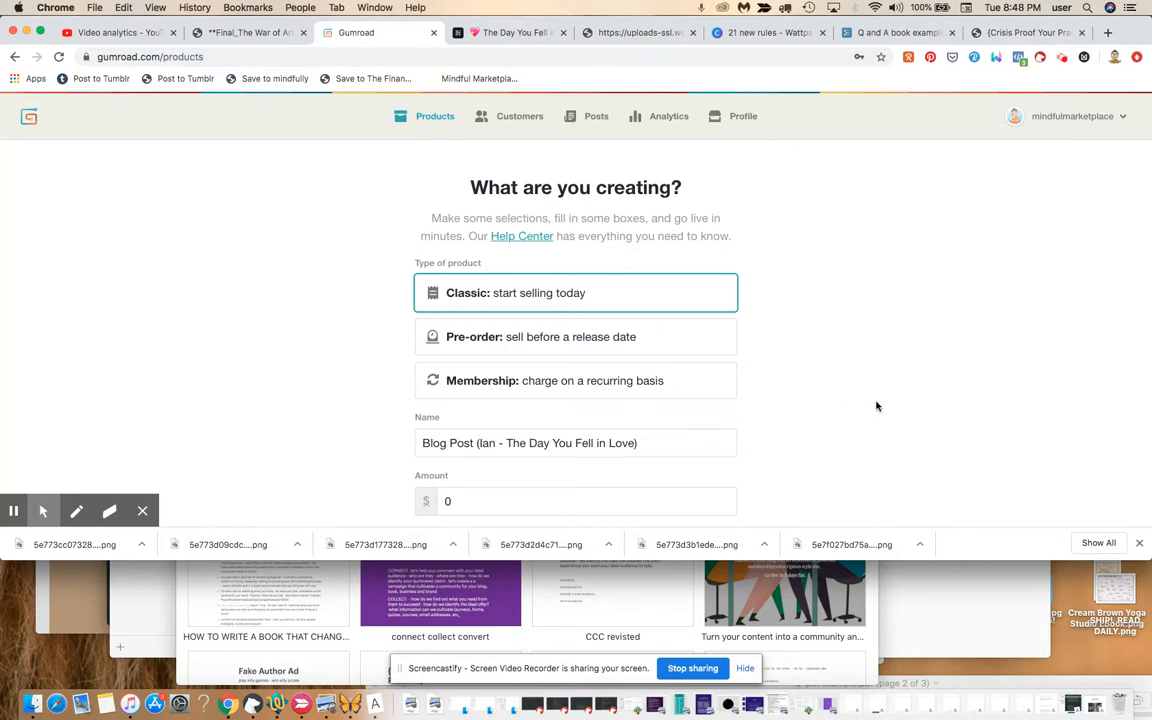
scroll(876, 406, "down", 3)
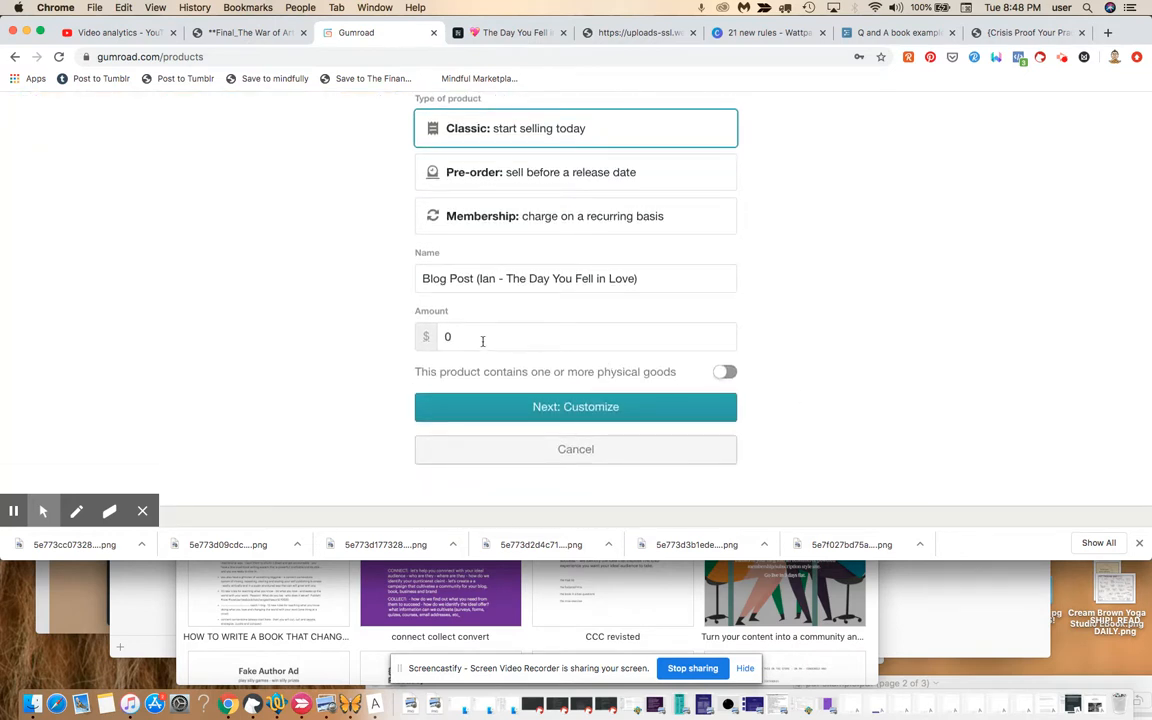
Create the product and describe it as a blog post on the power of compassion, or metta meditation.
left_click(632, 404)
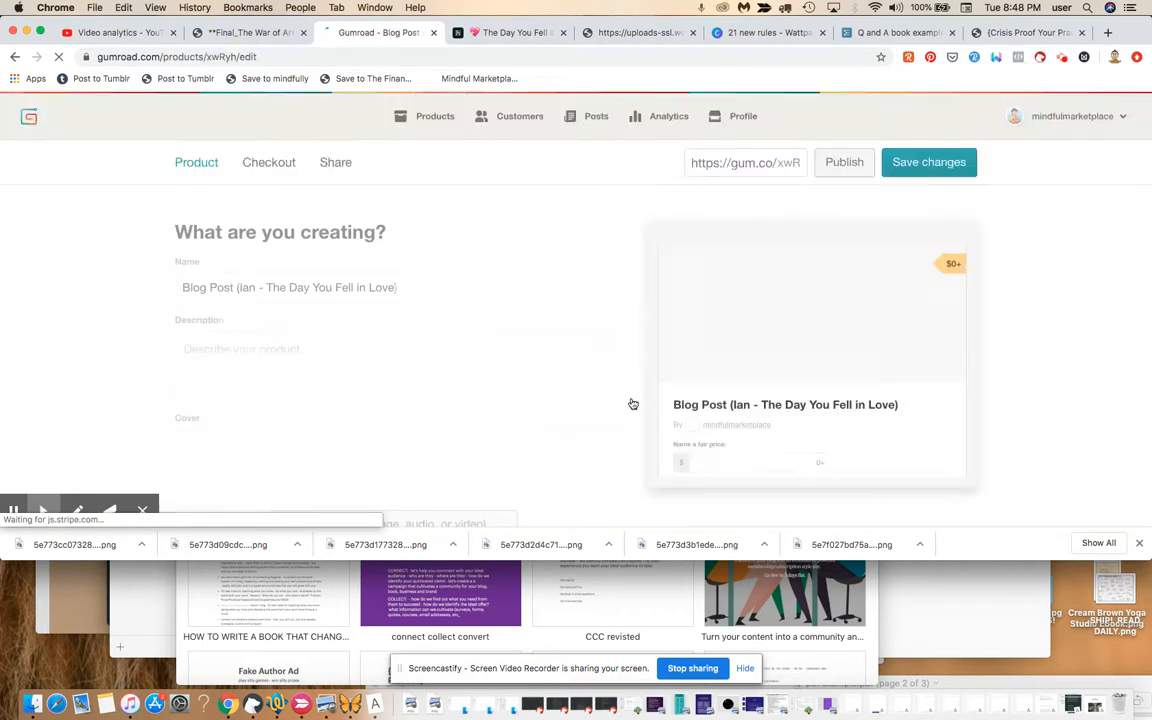
left_click(419, 360)
type("a bre")
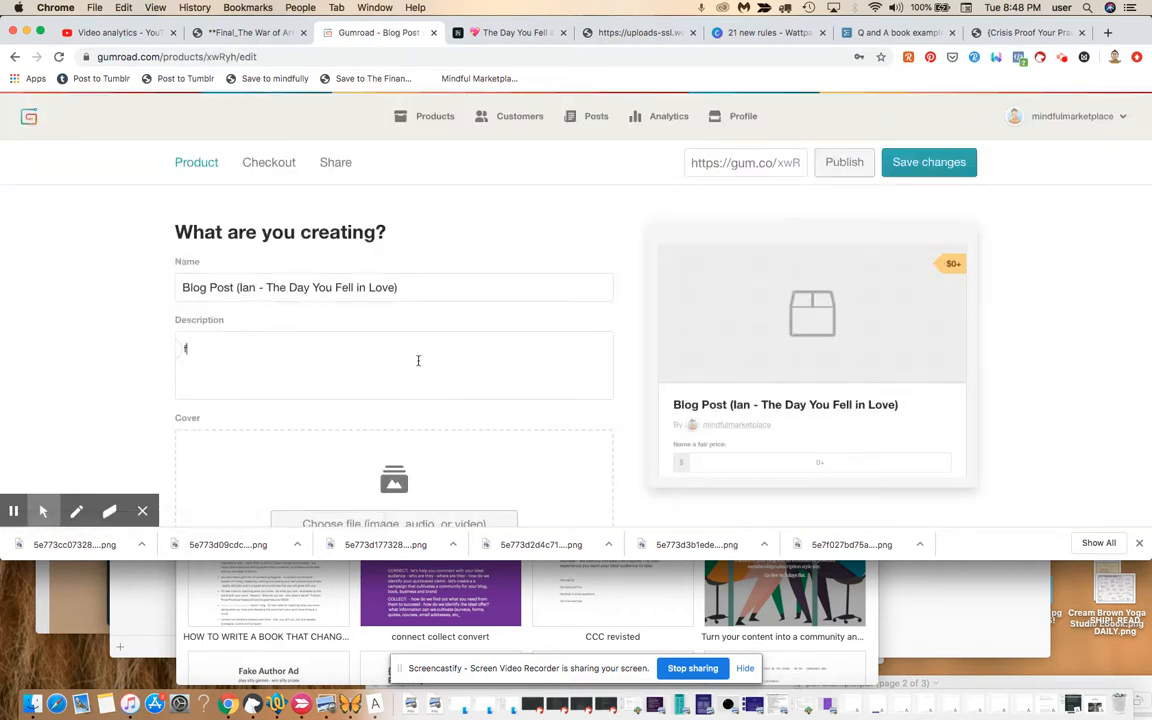
key("BackSpace")
key("BackSpace")
key("BackSpace")
type("blog post on the ")
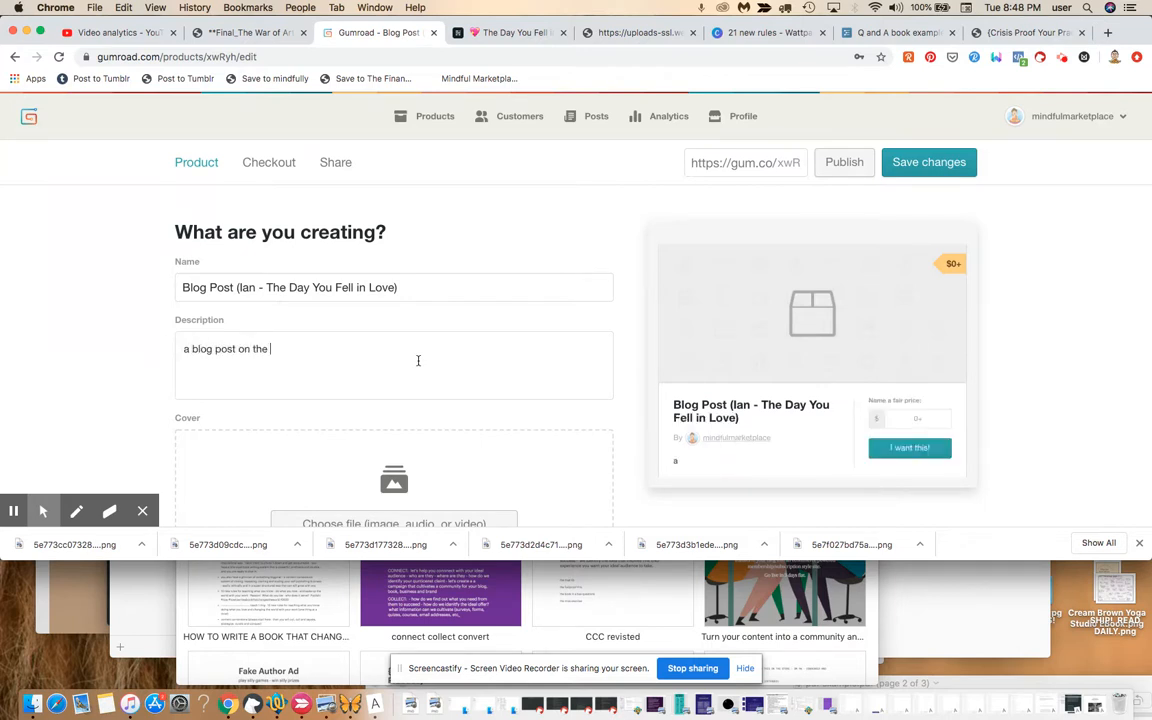
type("power of compassion, or metta m")
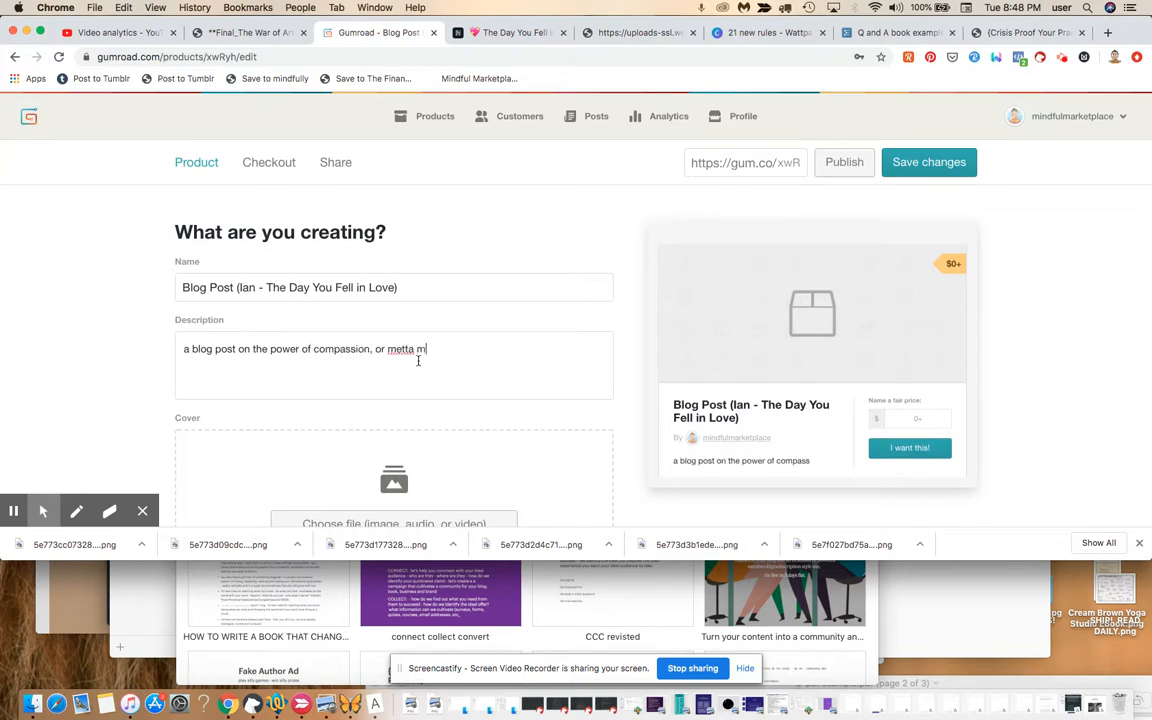
type("editation.")
Switch the product content to redirect buyers to a URL after purchase.
scroll(1019, 429, "down", 5)
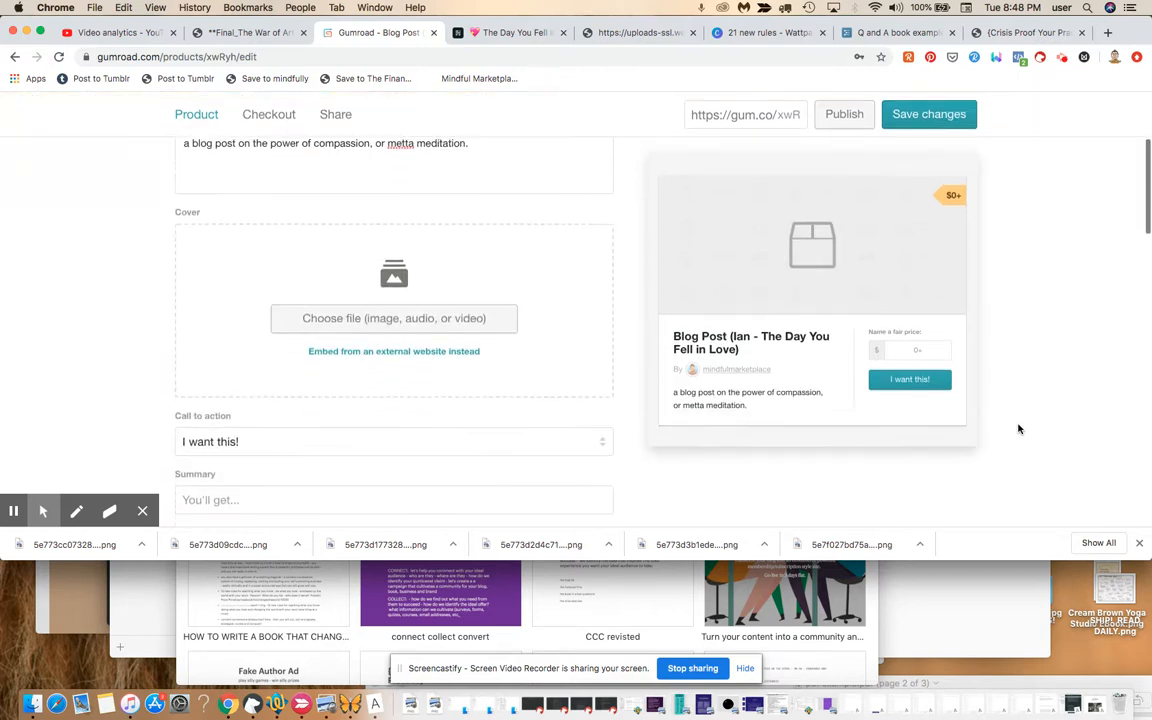
scroll(1019, 429, "down", 1)
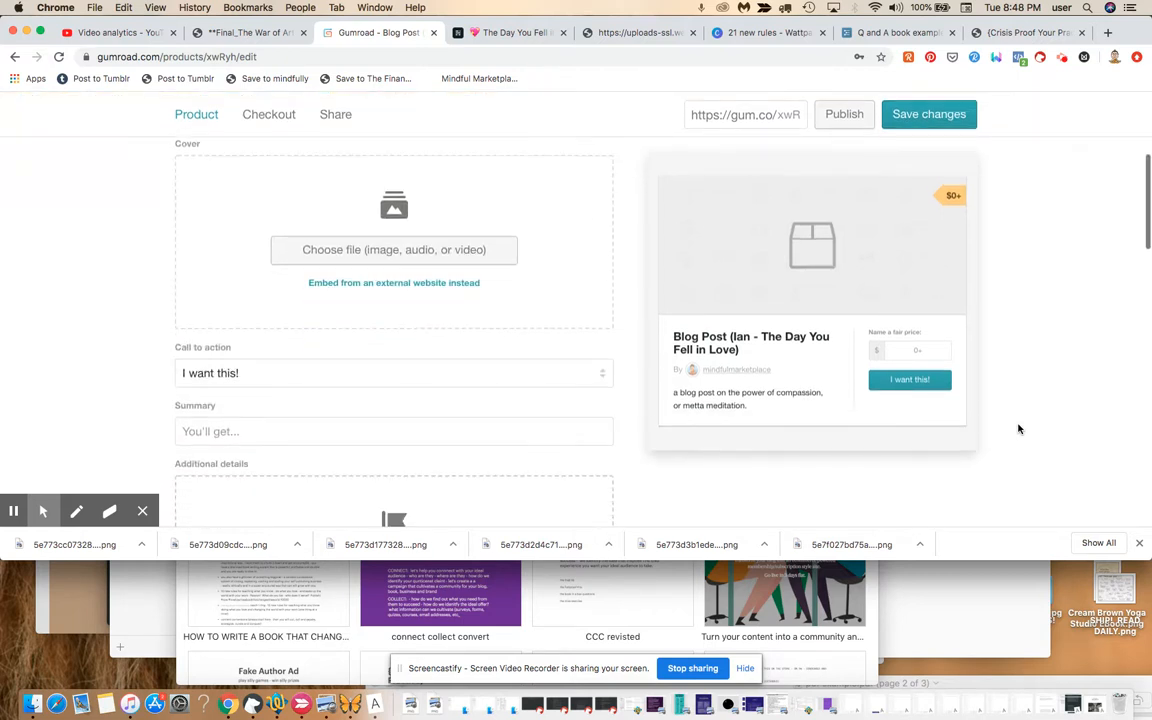
scroll(1019, 429, "up", 2)
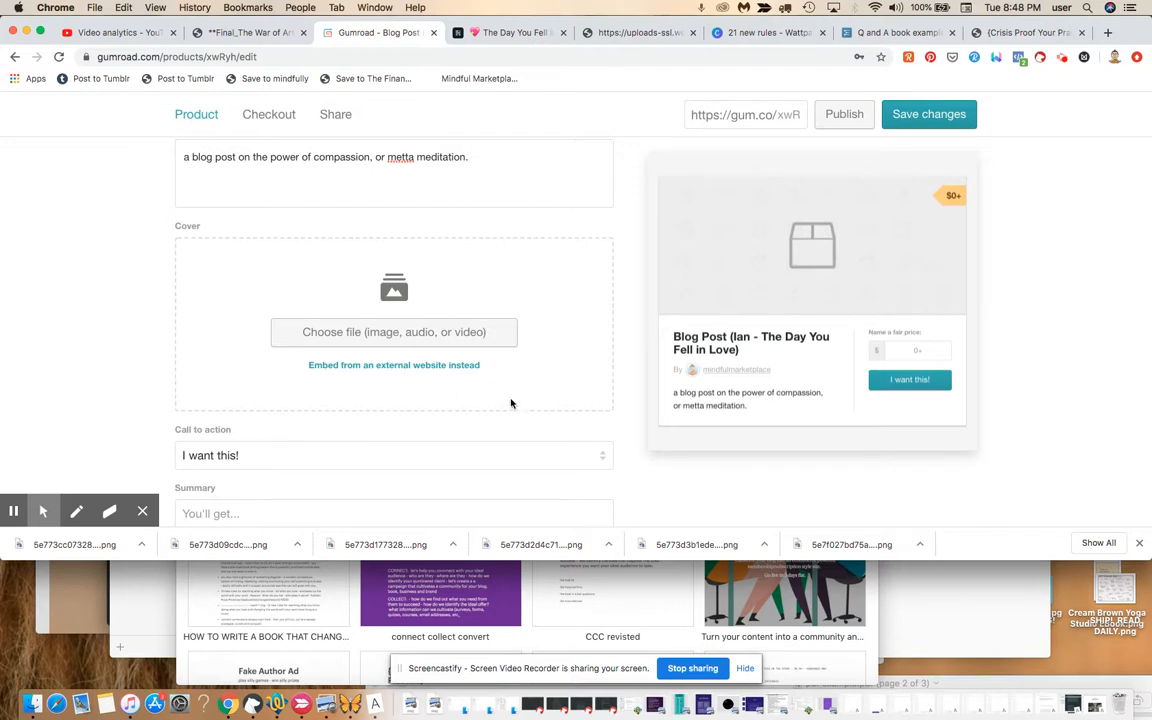
scroll(511, 403, "down", 5)
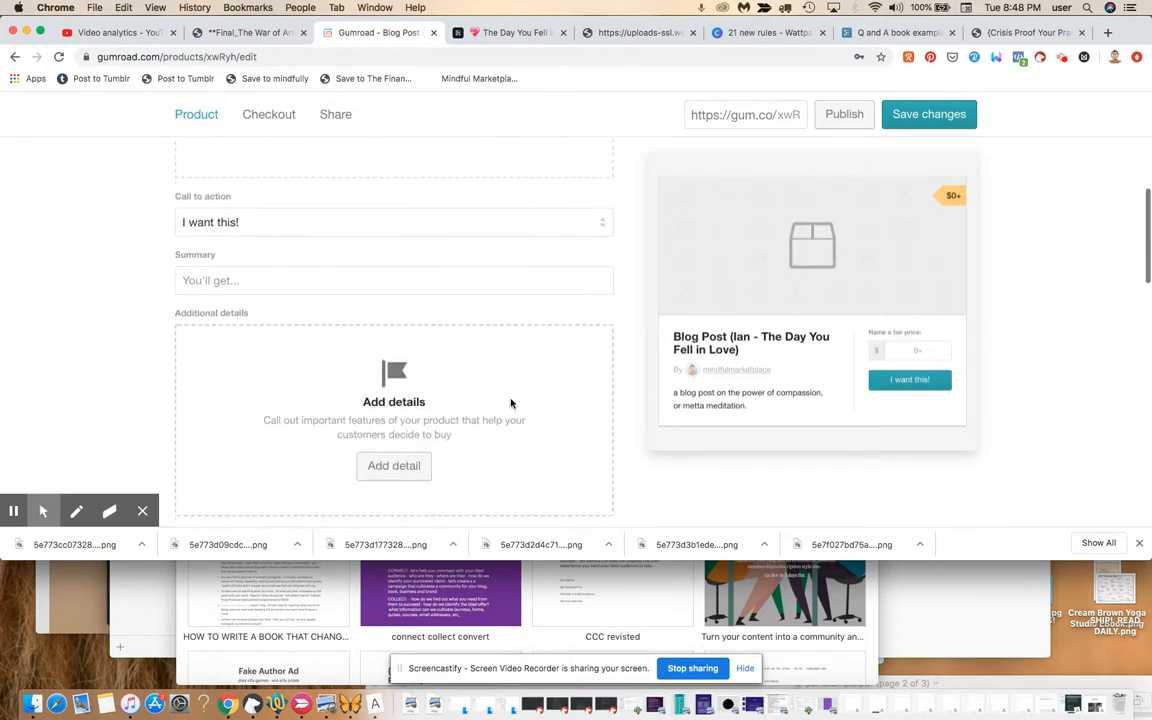
scroll(511, 403, "down", 3)
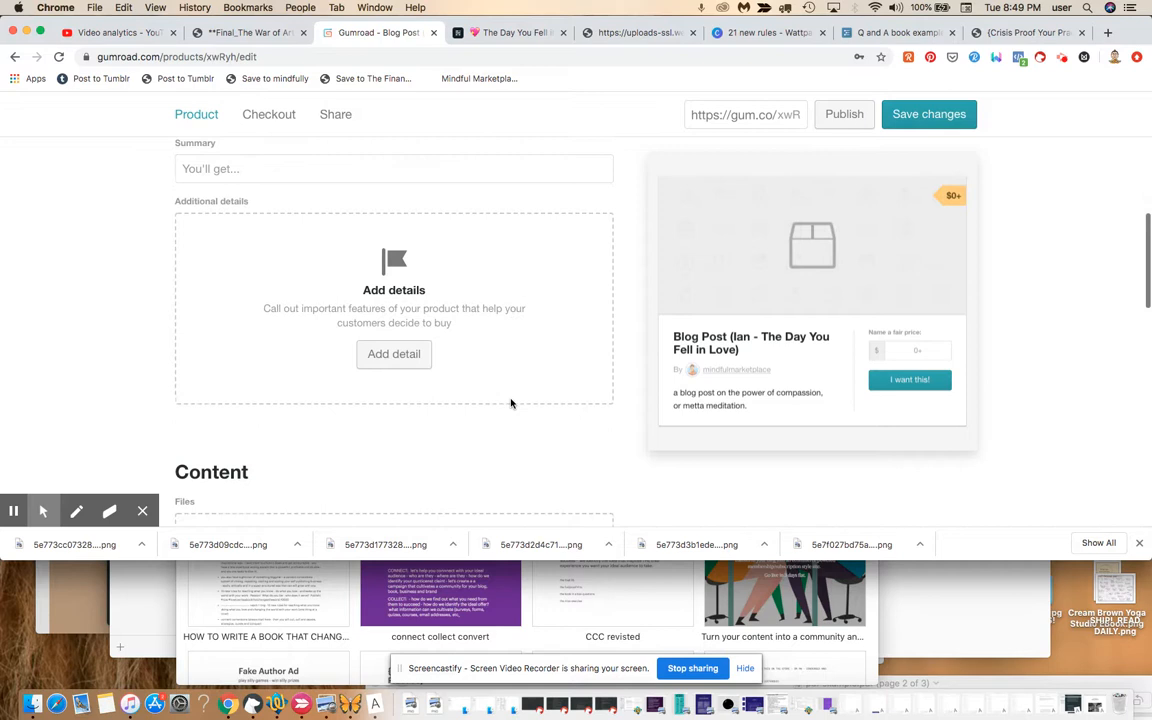
scroll(511, 403, "down", 4)
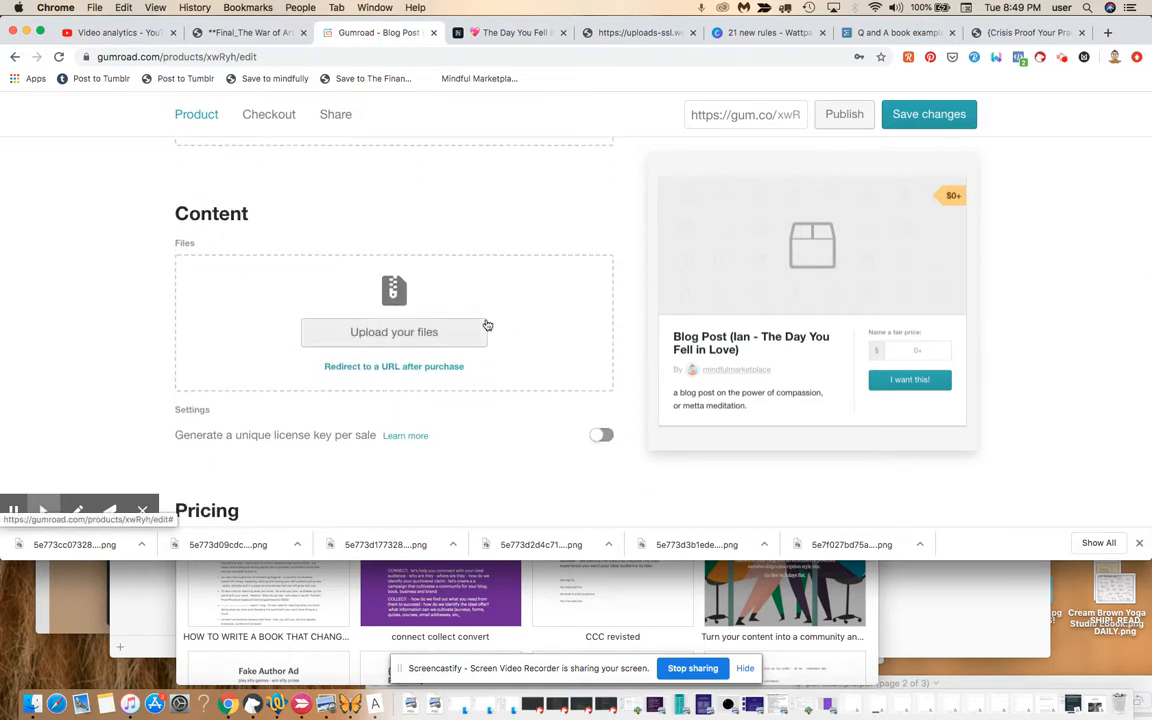
left_click(429, 370)
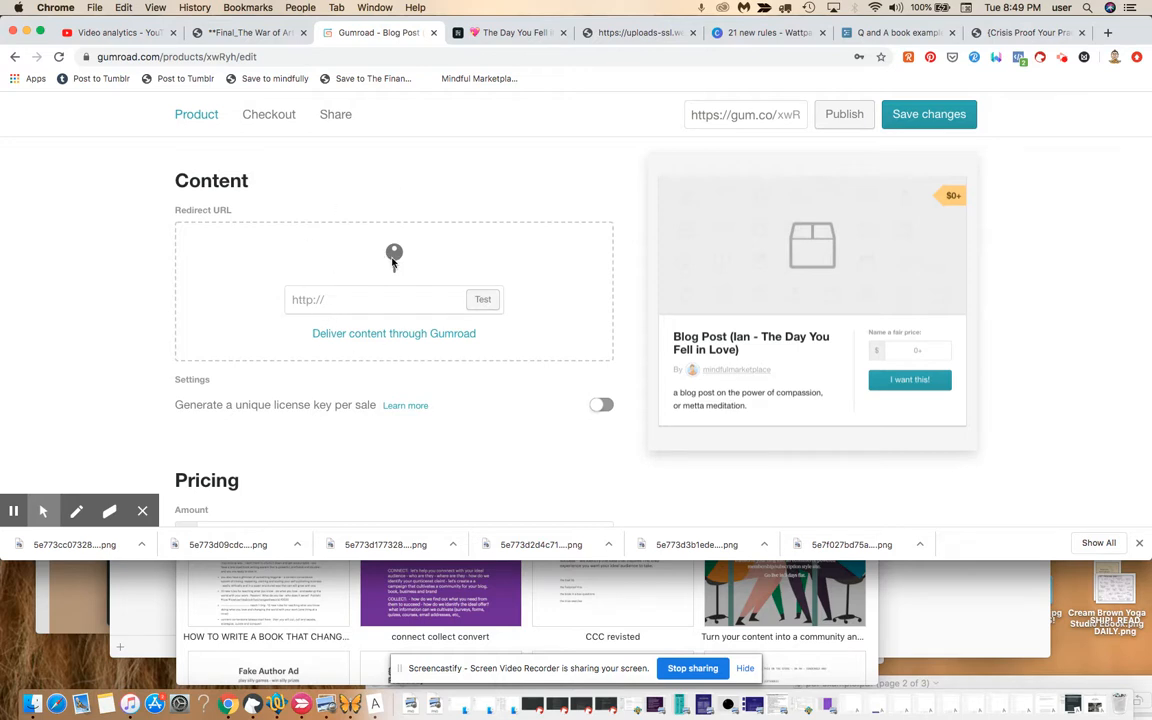
Paste the blog post's address as the redirect URL and compare it against the post.
left_click(368, 294)
key("super+v")
left_click_drag(452, 299, 237, 298)
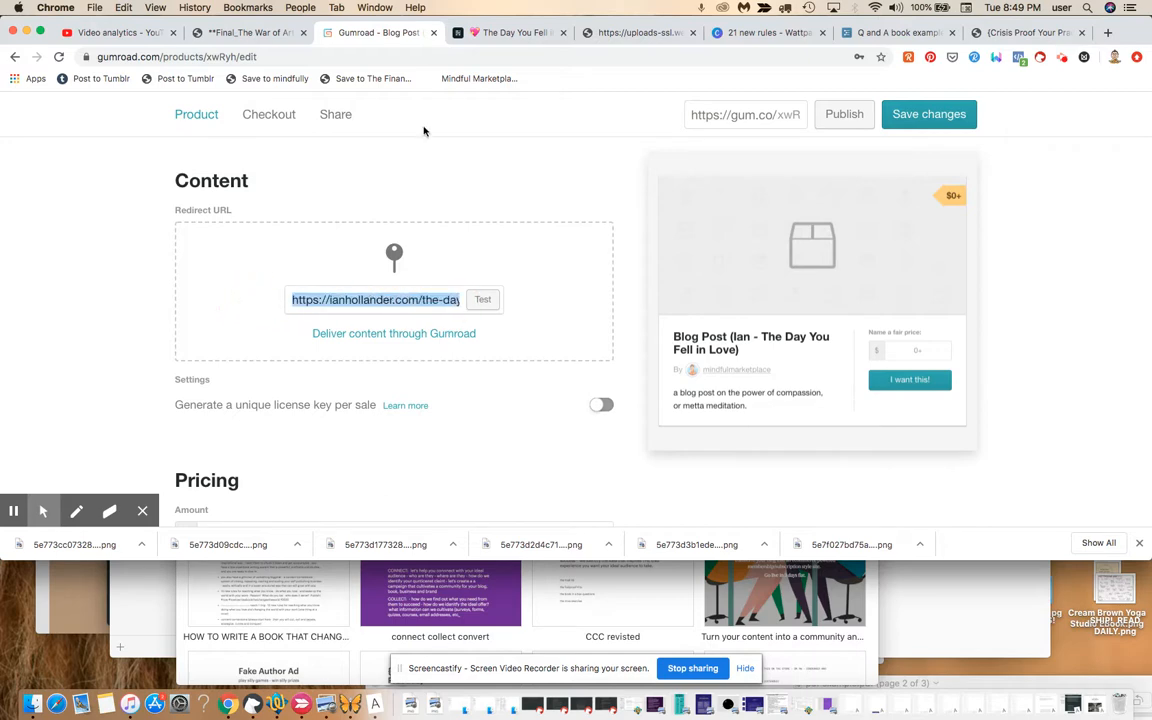
left_click(533, 35)
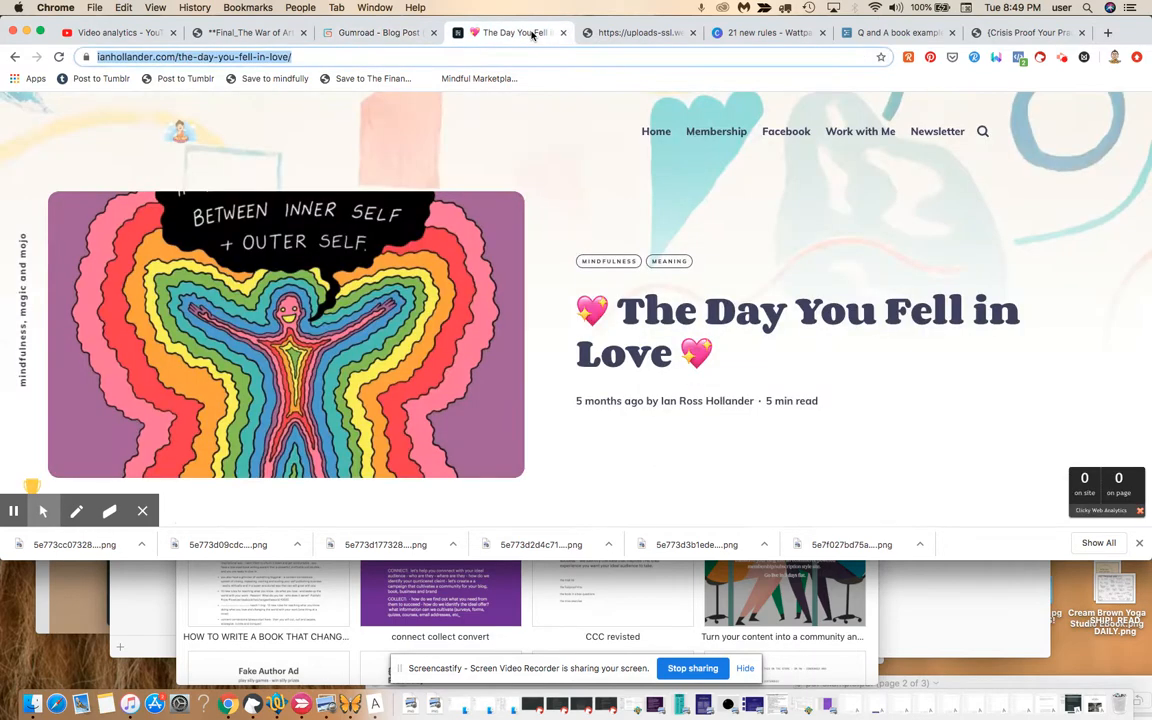
left_click(393, 35)
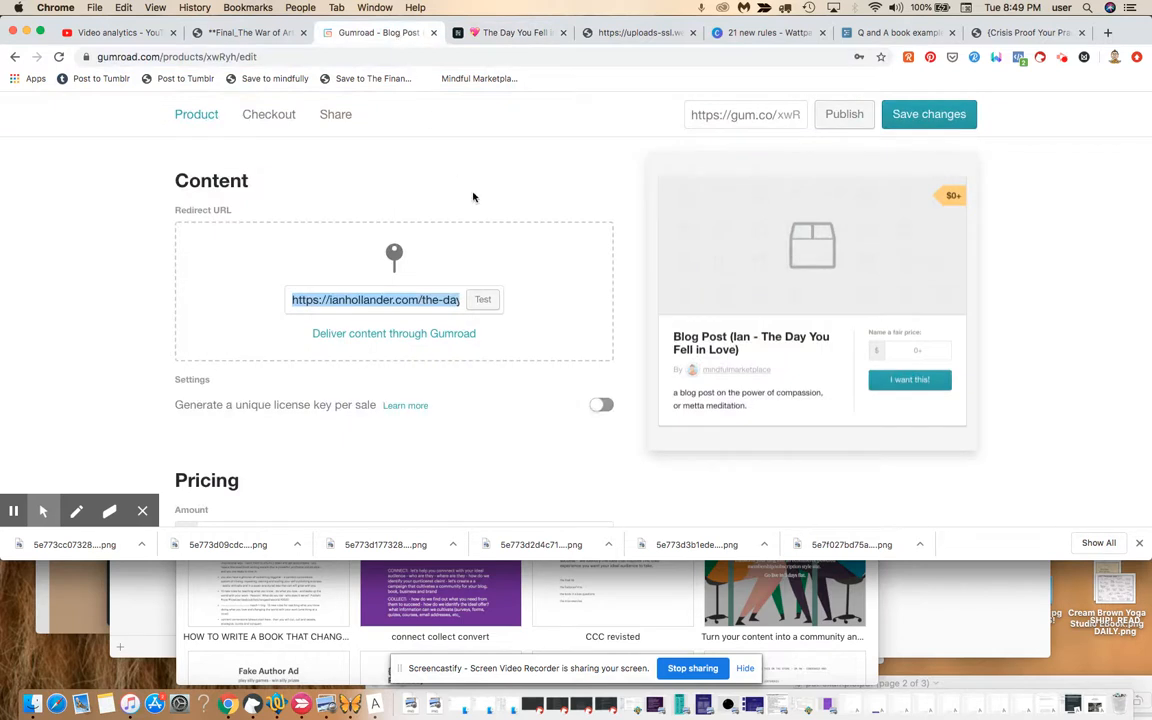
Test the redirect URL, then go to the blog post and open its header image options.
left_click(483, 299)
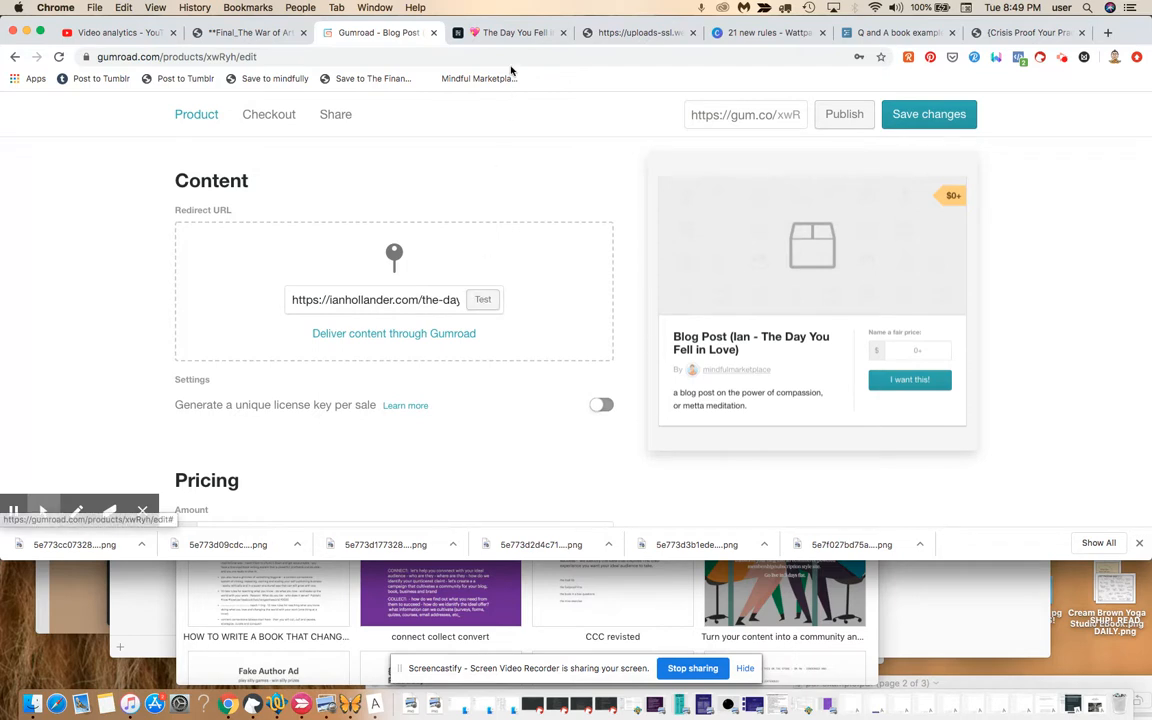
left_click(483, 300)
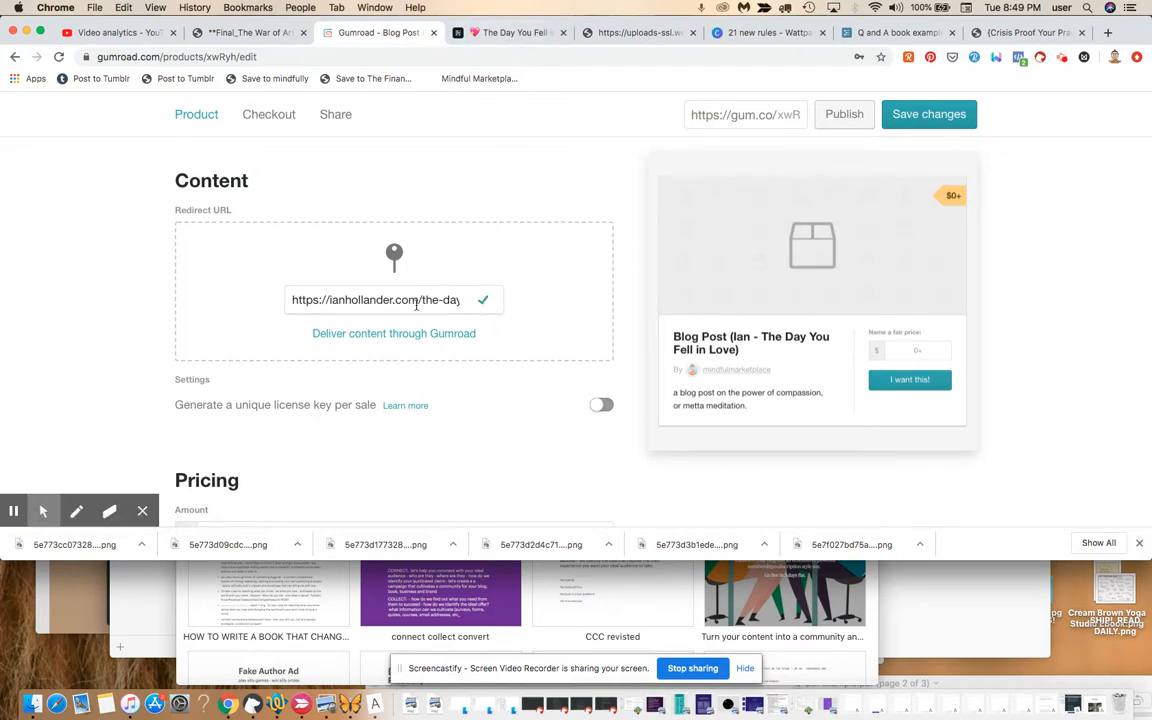
scroll(536, 191, "up", 5)
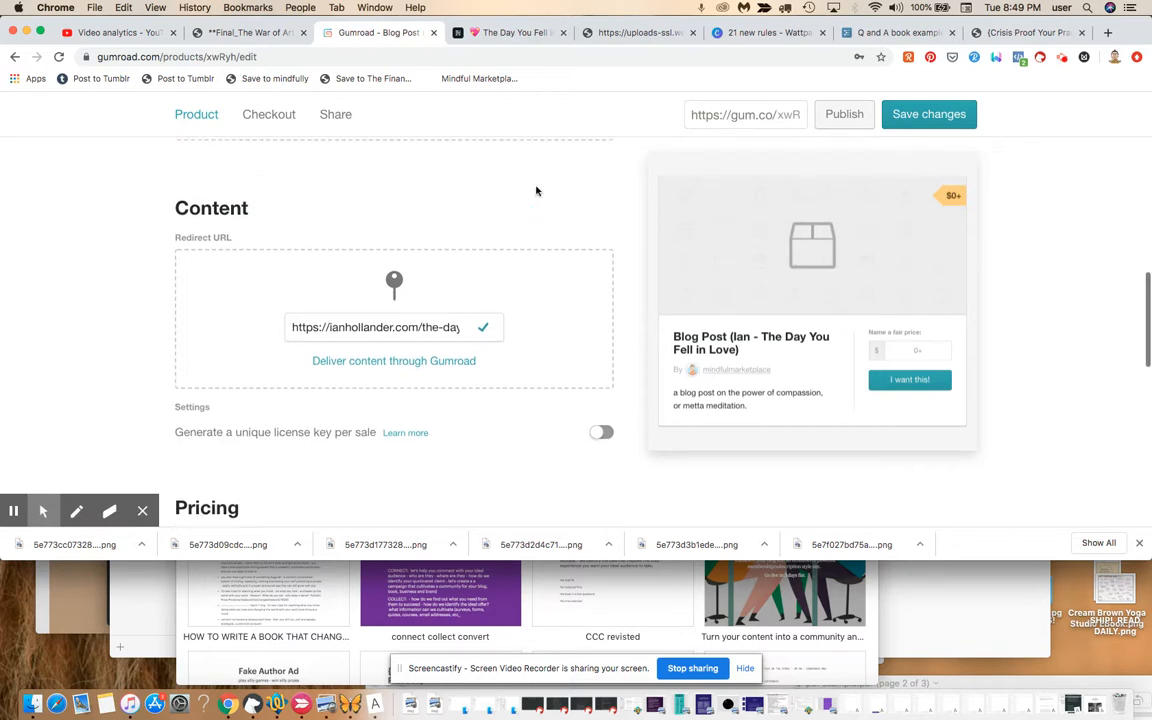
scroll(536, 191, "up", 10)
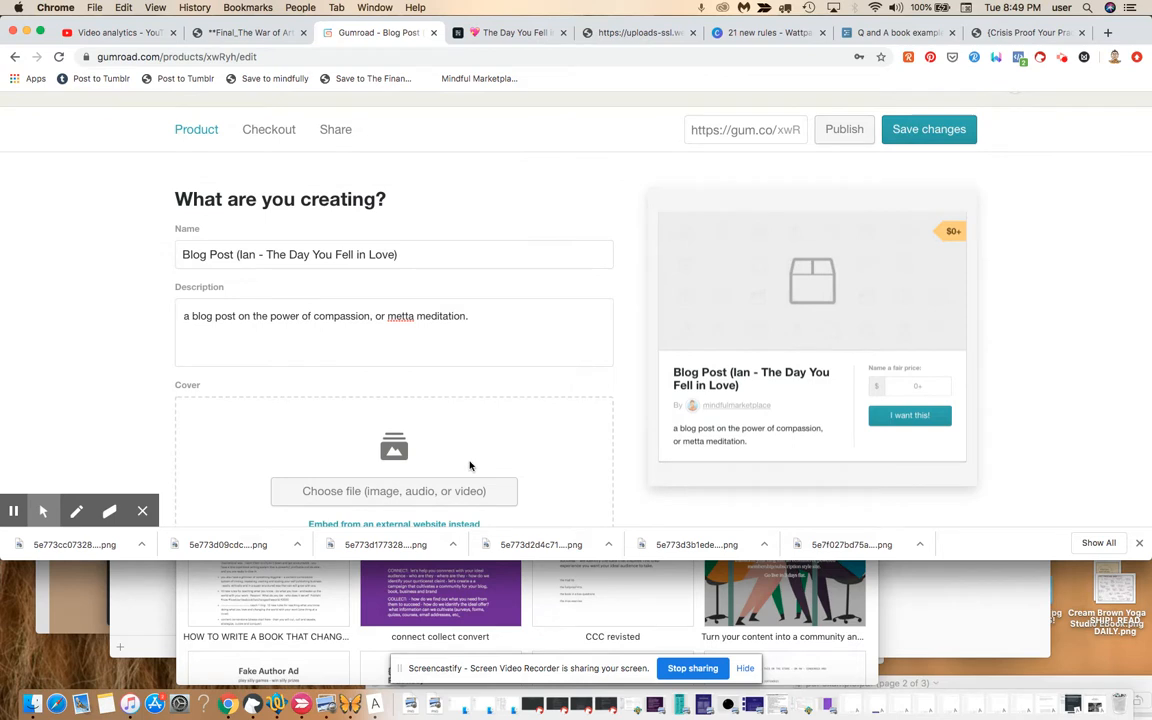
scroll(487, 435, "down", 3)
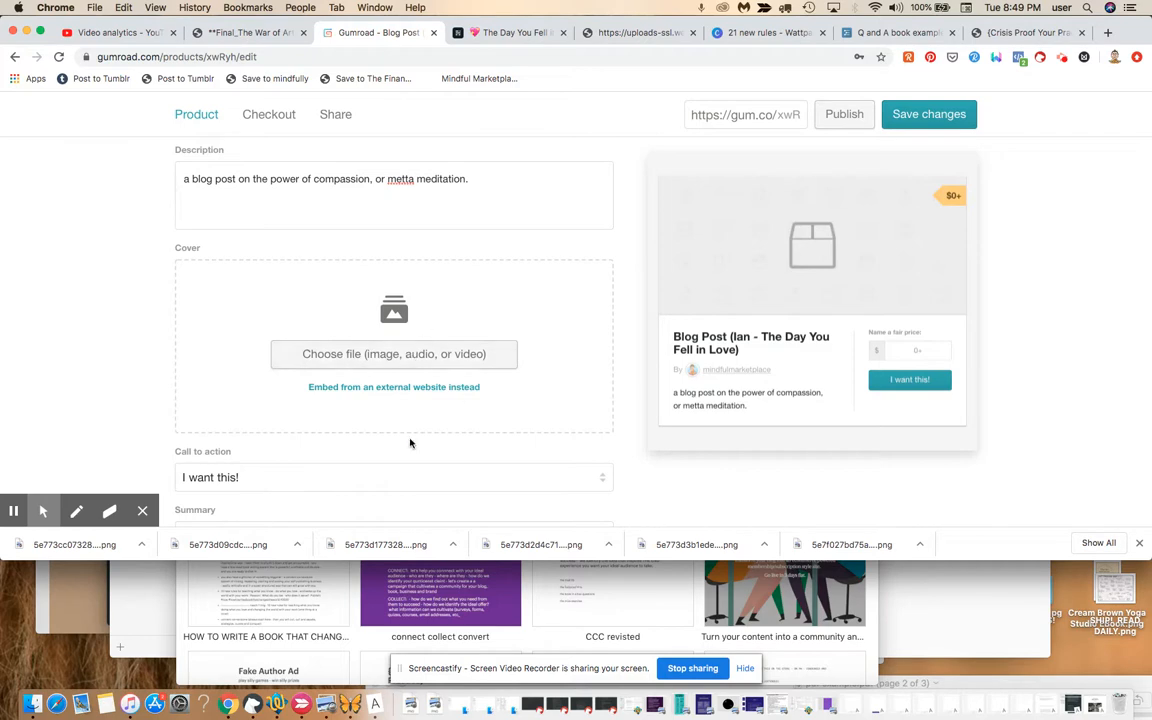
left_click(515, 32)
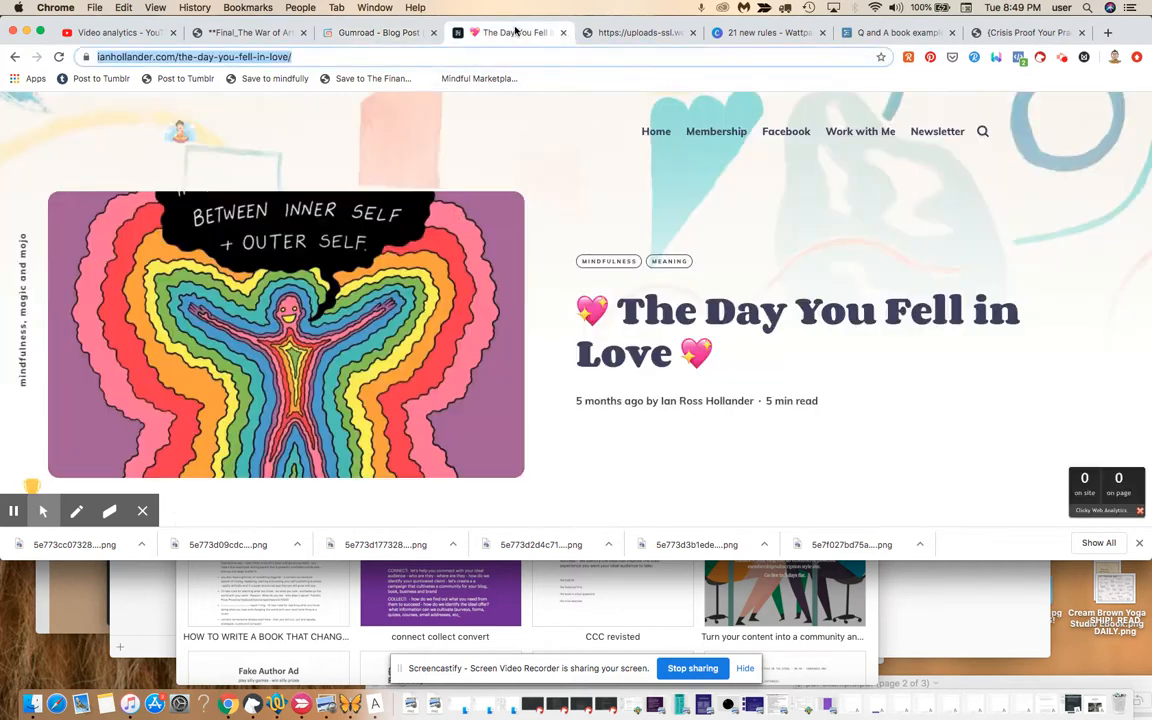
right_click(389, 352)
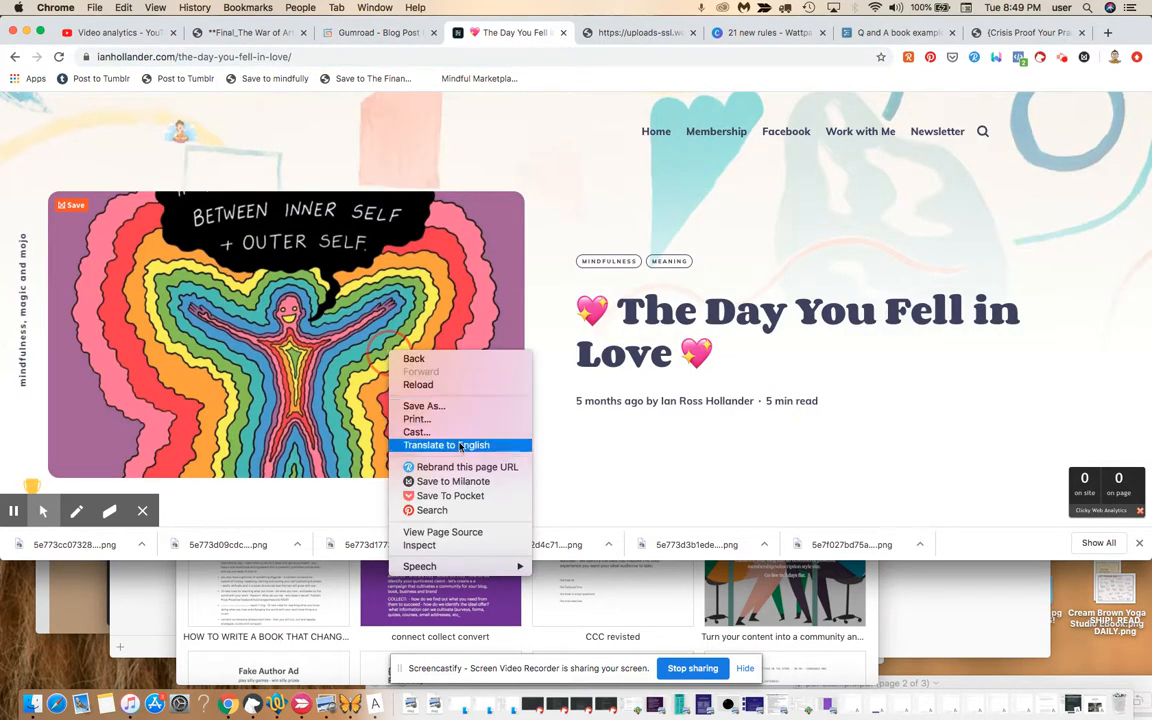
Copy the image address of the teal infographic further down the post, then return to Gumroad.
left_click(766, 492)
scroll(766, 492, "down", 1)
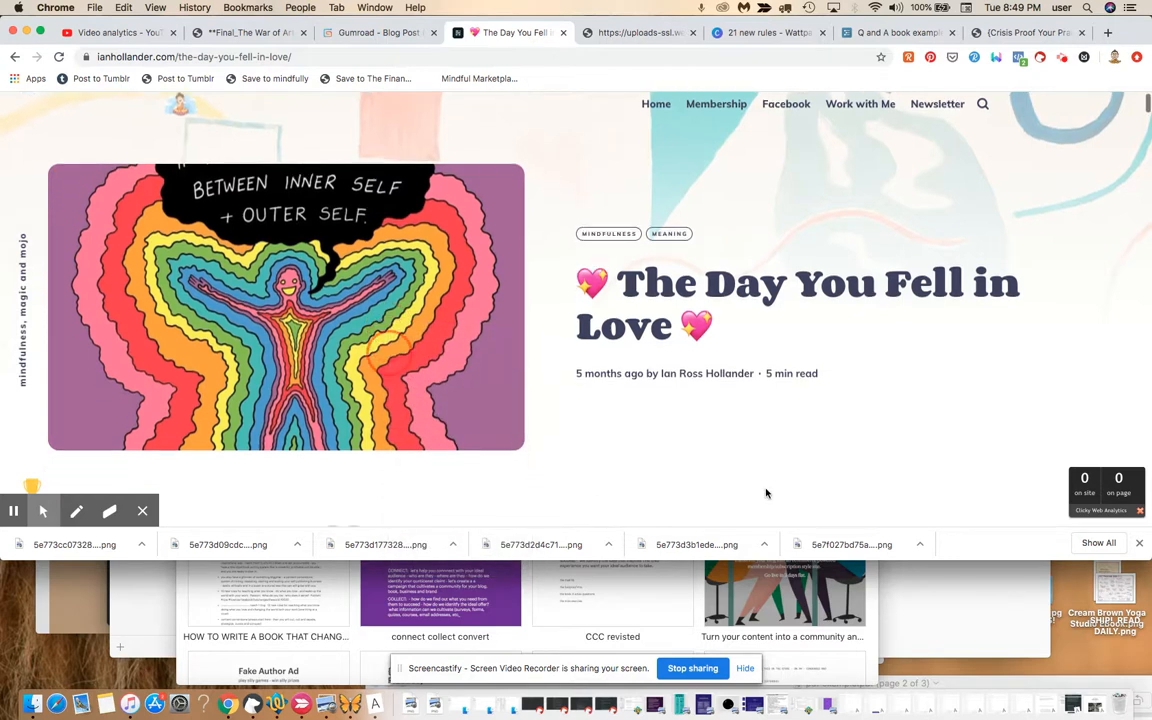
scroll(766, 492, "down", 10)
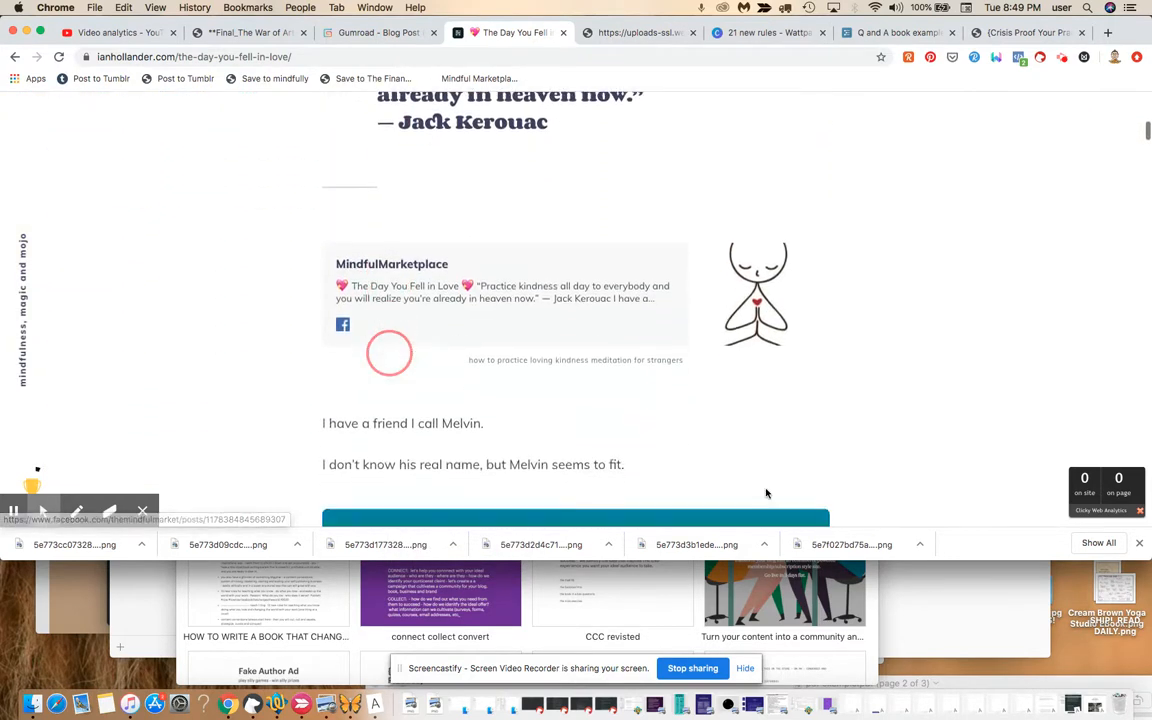
scroll(766, 489, "down", 3)
right_click(714, 424)
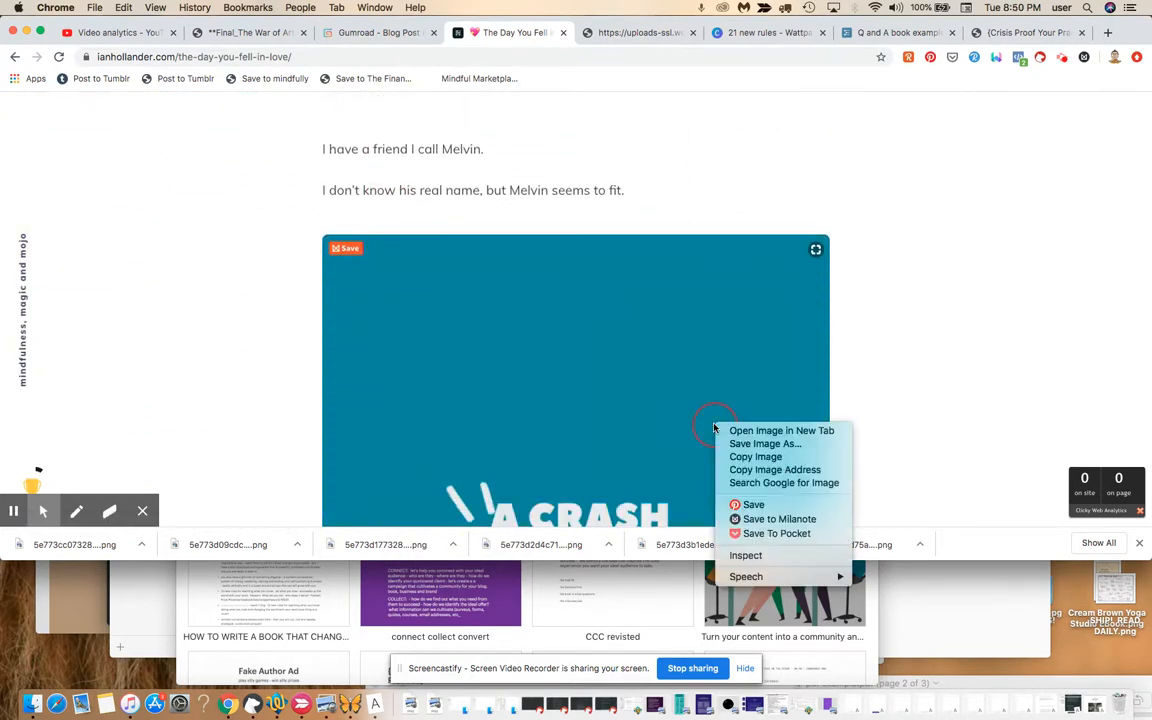
left_click(754, 470)
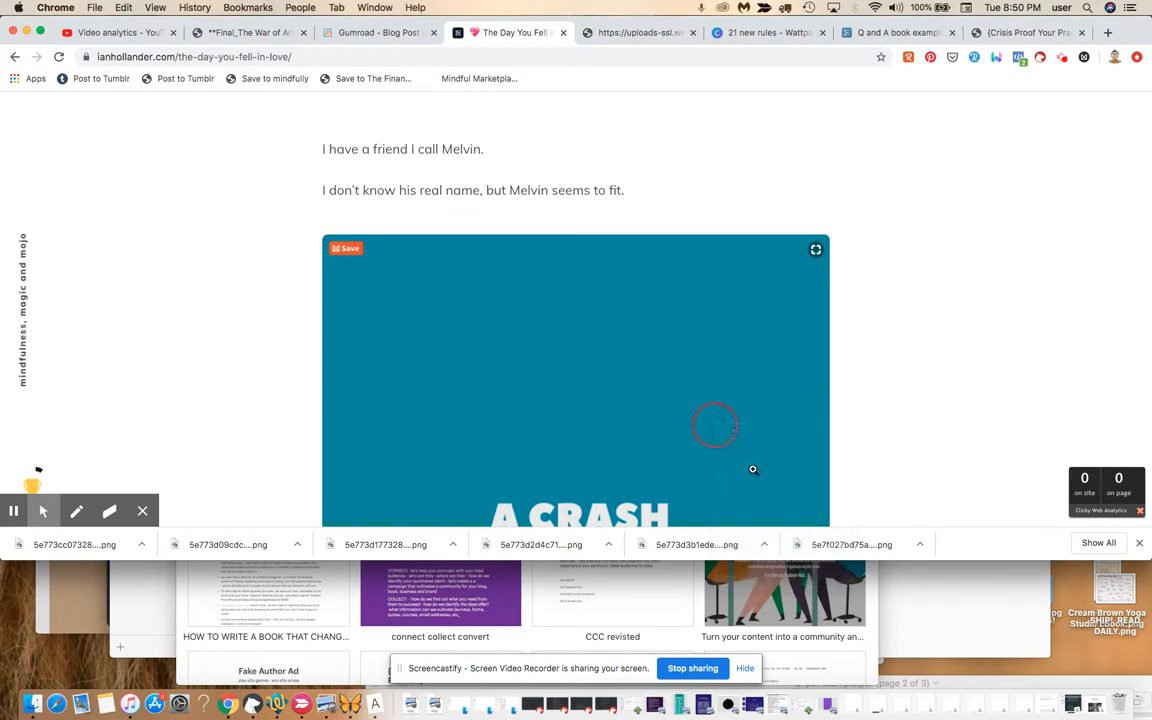
left_click(396, 35)
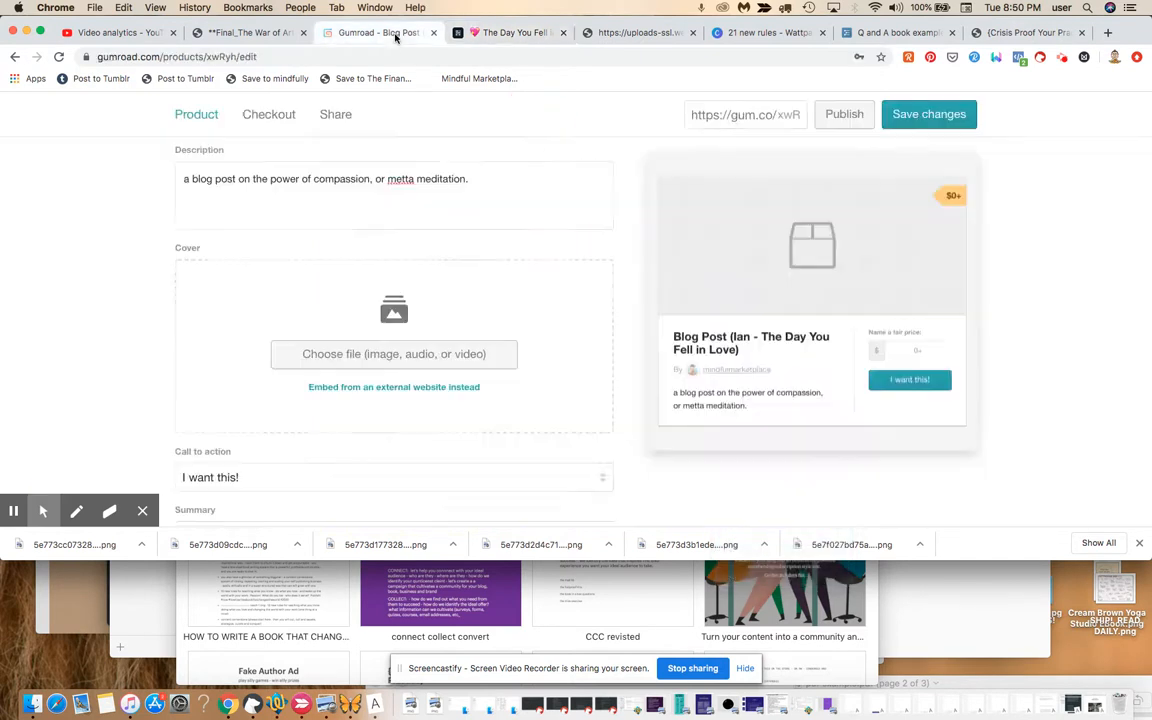
Embed the teal 'A Crash Course in Mindful Breathing' image URL as the product cover.
left_click(355, 387)
left_click(344, 357)
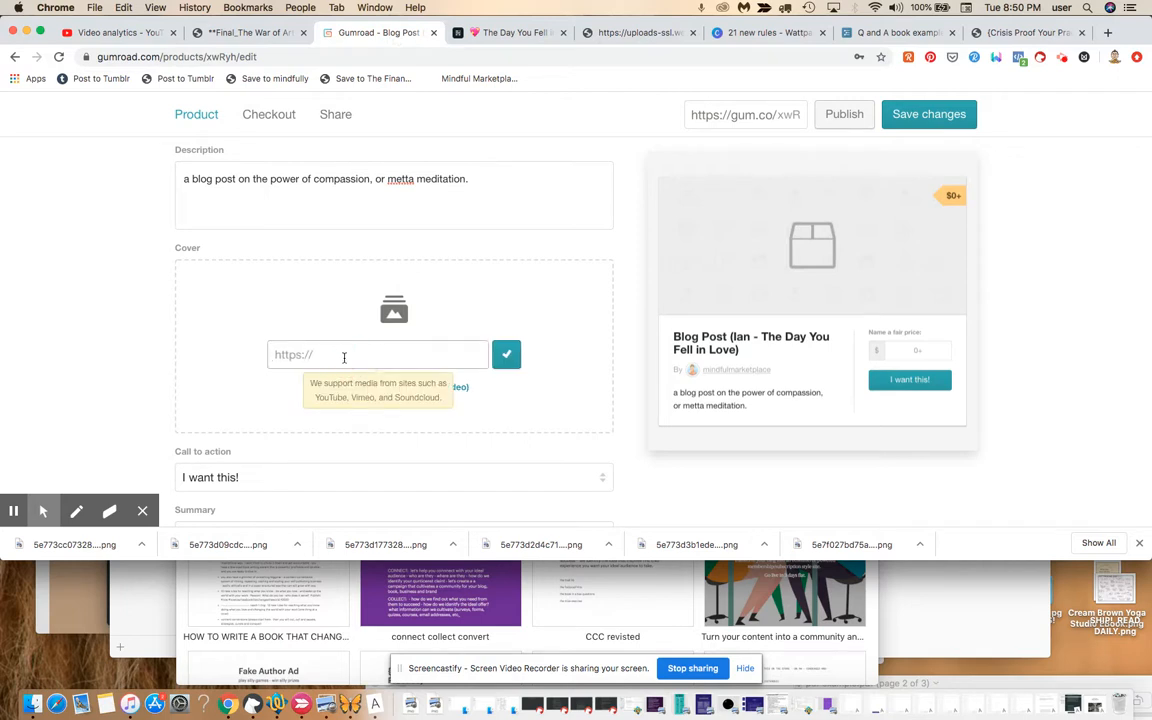
key("super+v")
left_click(506, 354)
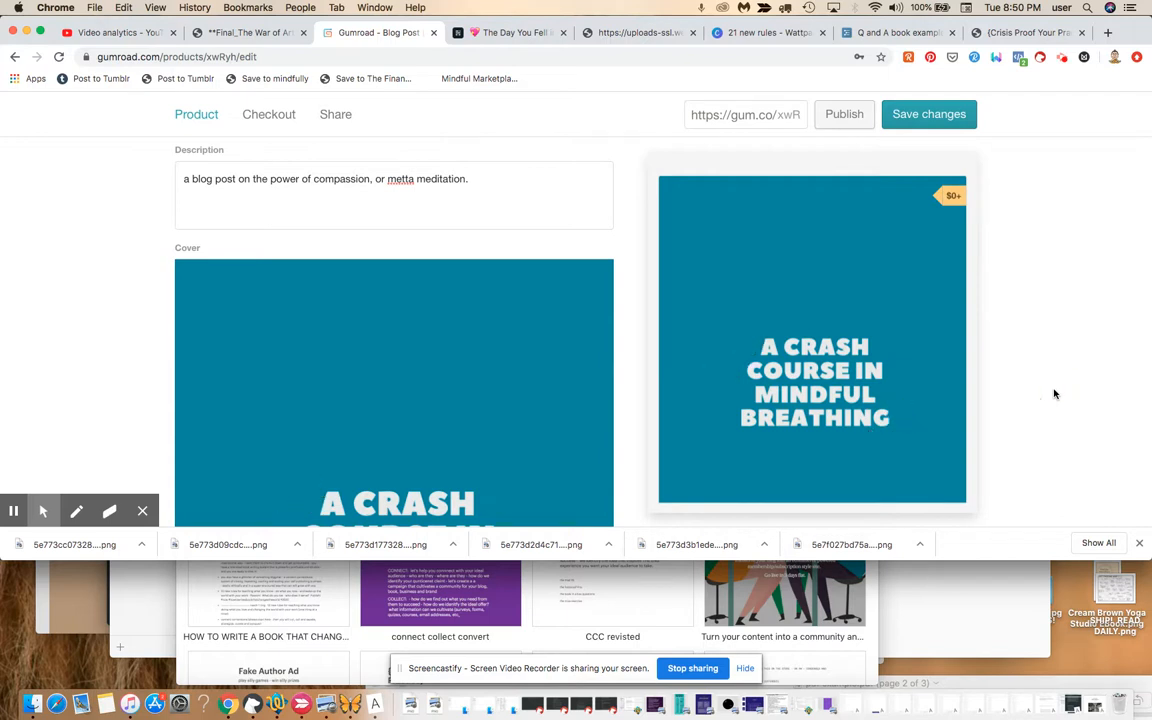
scroll(1054, 394, "down", 3)
scroll(1054, 394, "down", 5)
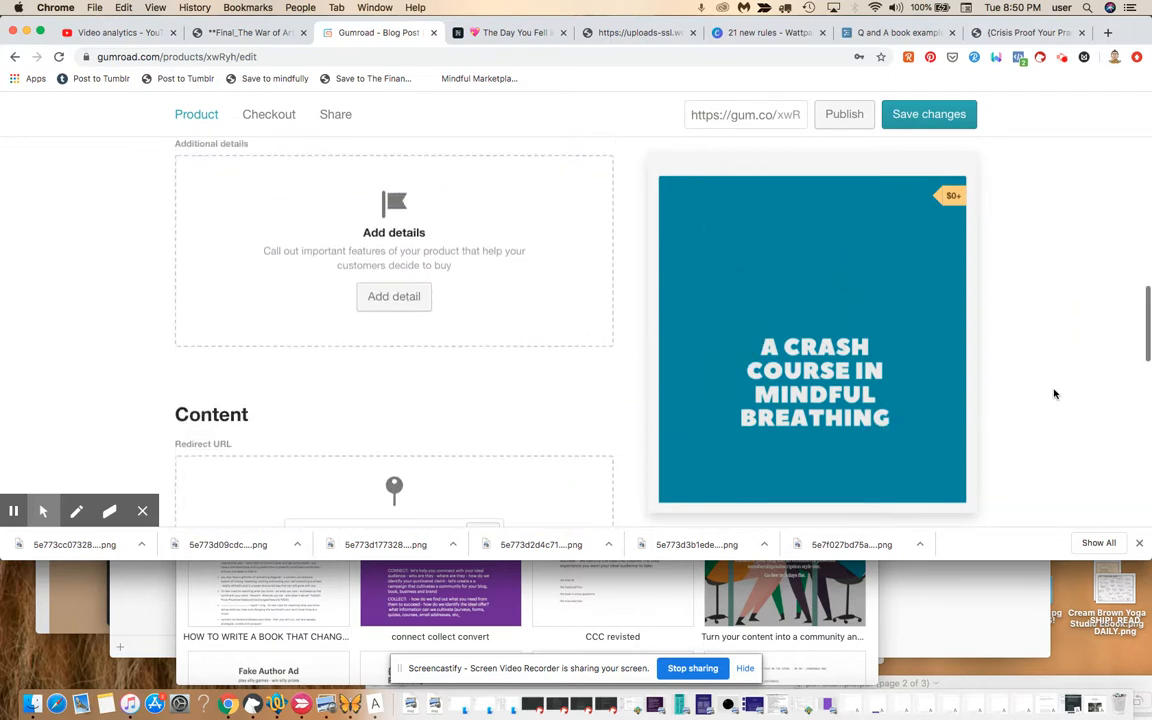
scroll(1054, 394, "up", 2)
Enter the summary 'a free tutorial on metta meditation', correcting the typo.
left_click(487, 173)
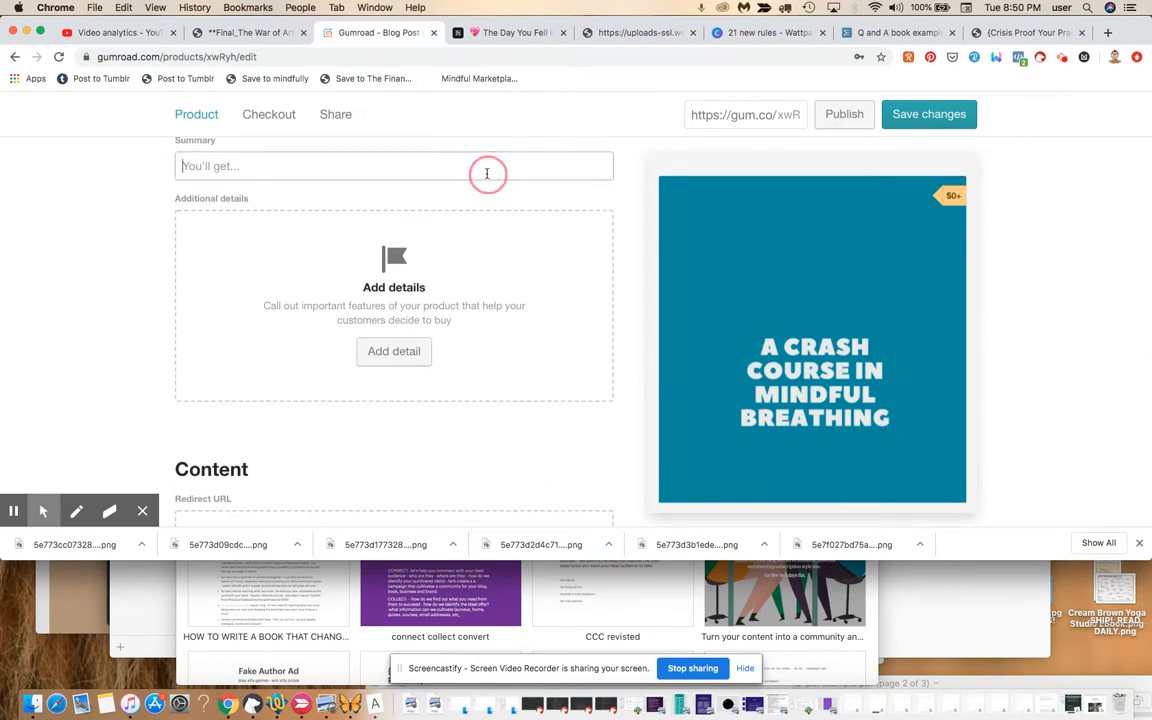
type("a f")
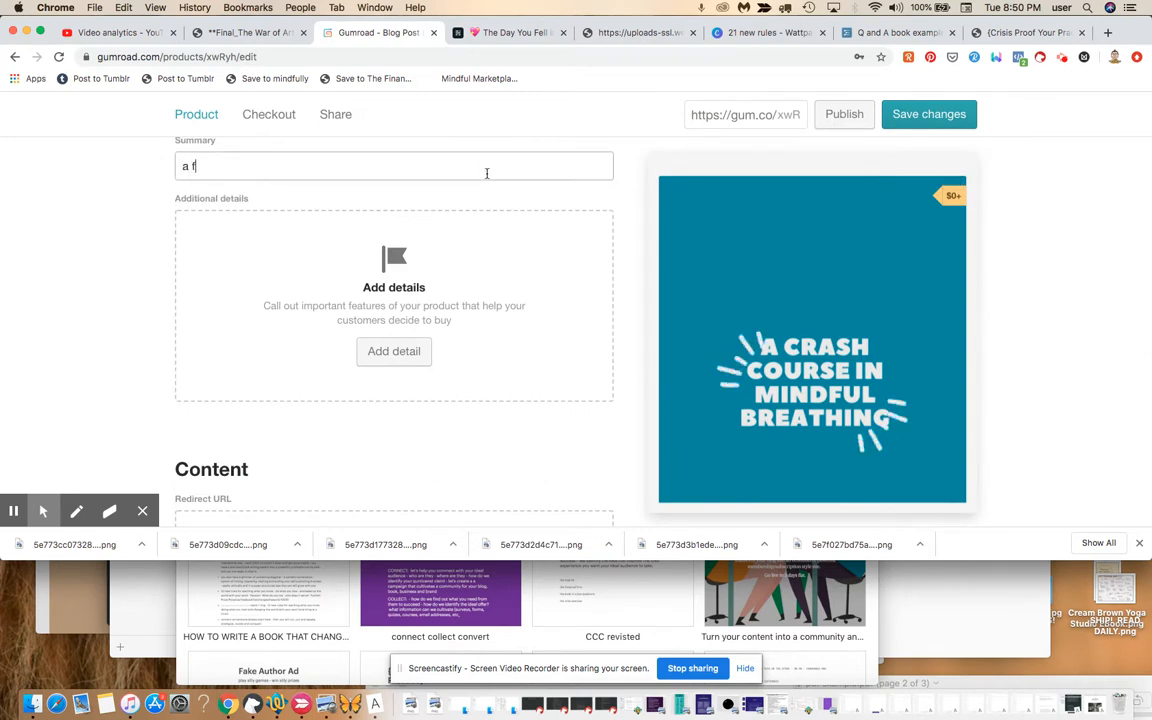
type("ree tutorial on ")
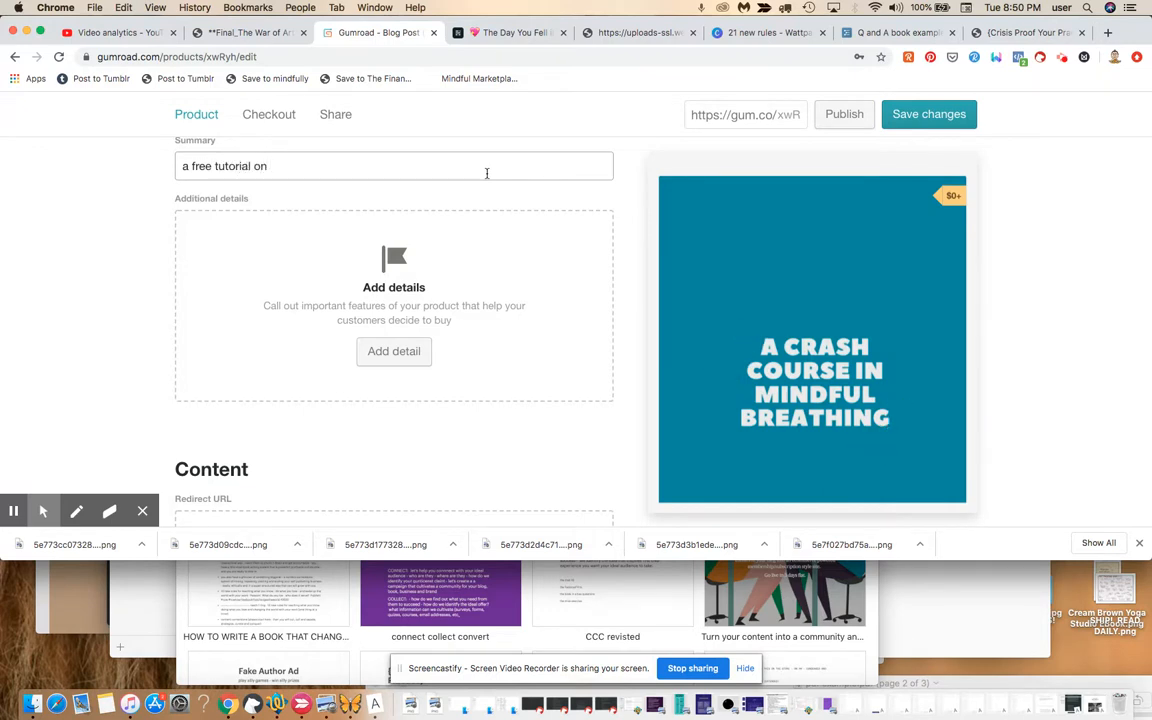
type("metta mediktatio")
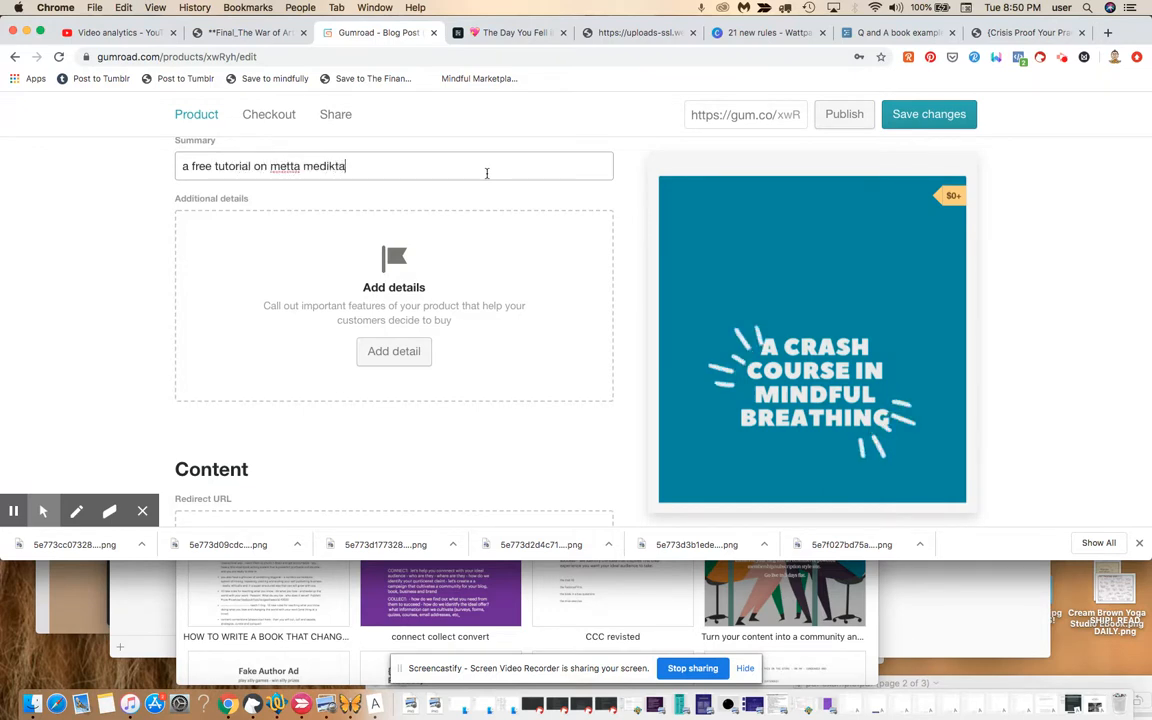
key("BackSpace")
key("BackSpace")
key("BackSpace")
type("tation")
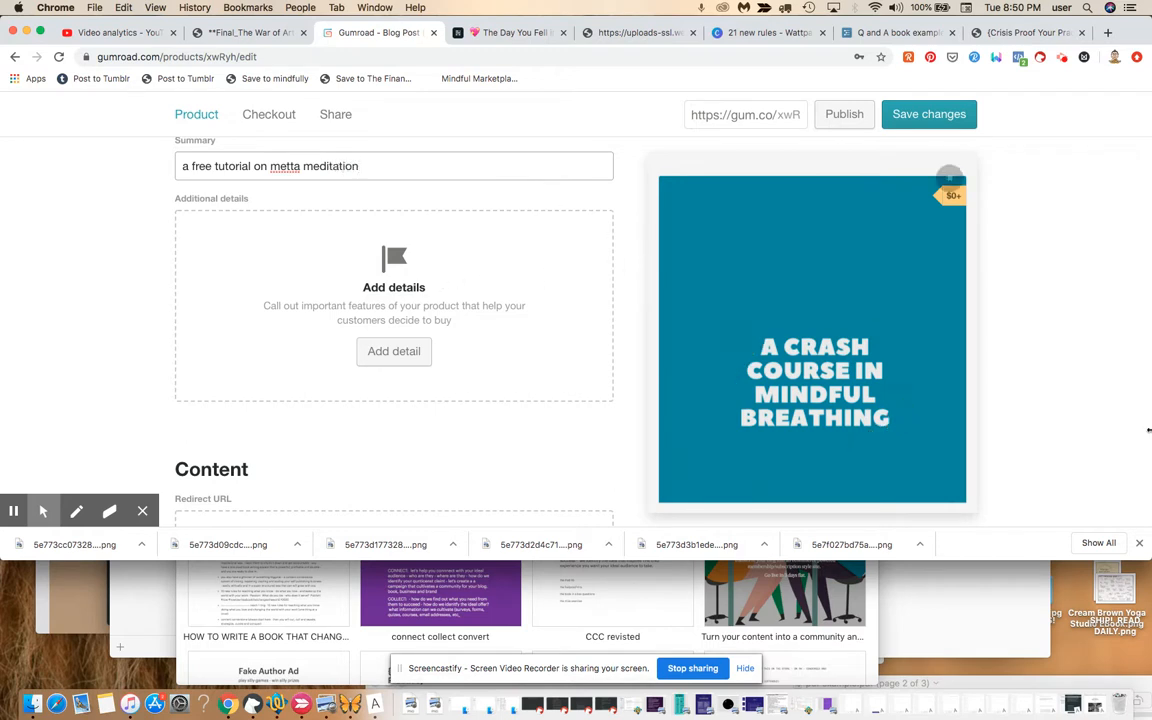
left_click(1072, 391)
scroll(1070, 391, "down", 2)
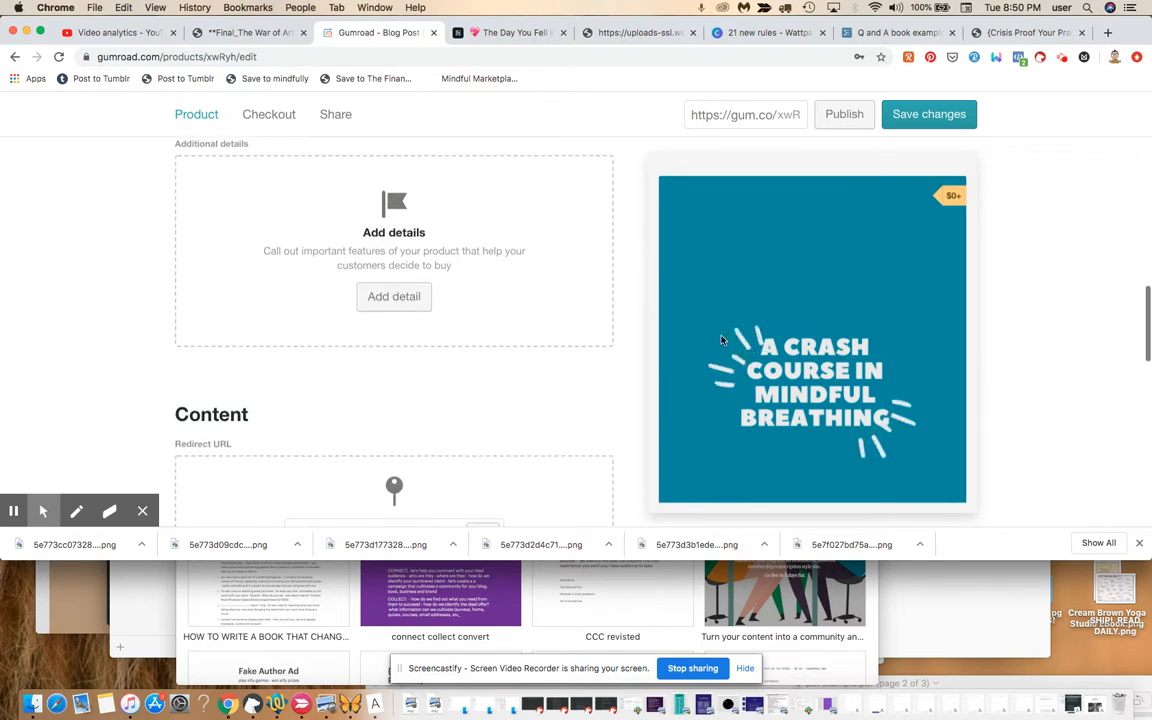
left_click(1024, 404)
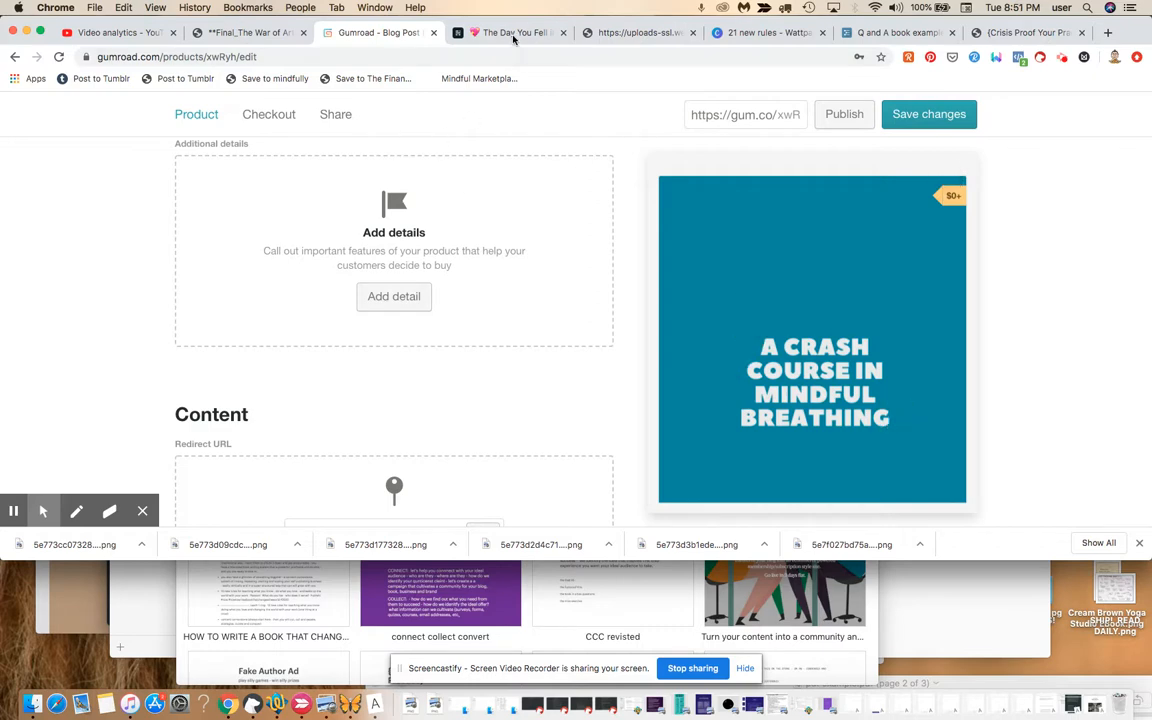
left_click(470, 33)
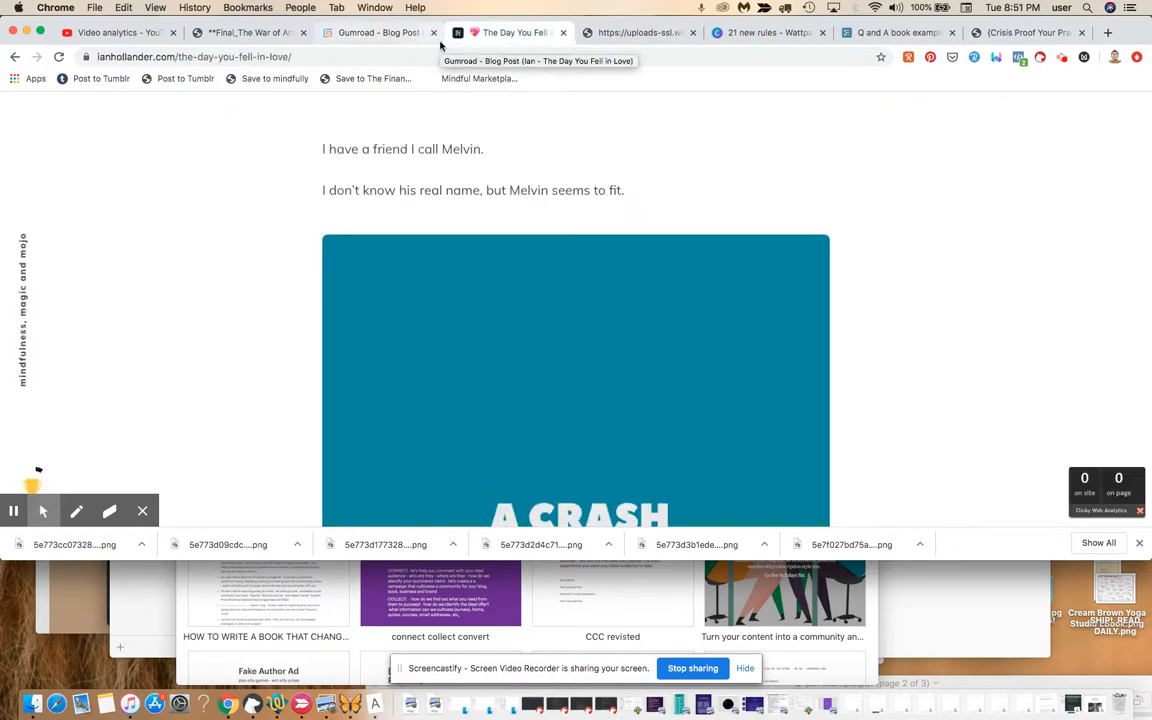
left_click(405, 33)
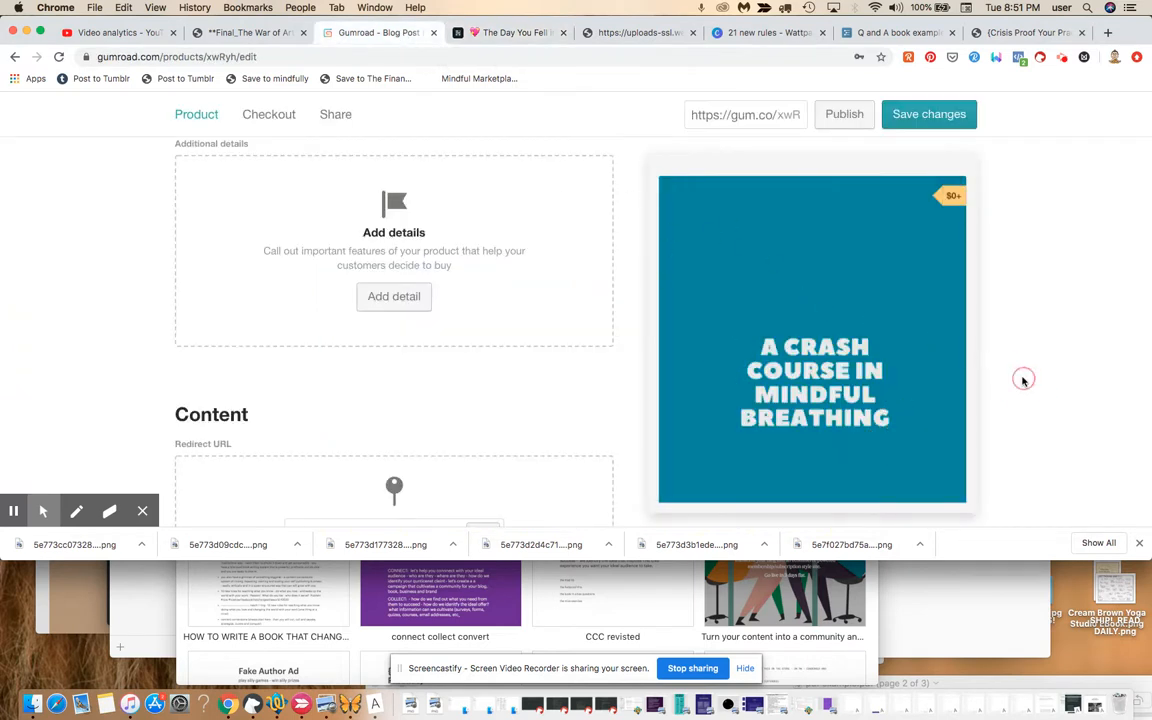
scroll(1023, 380, "down", 3)
Save changes, publish the product, and open its public $0+ page from the cover preview.
scroll(1023, 380, "down", 10)
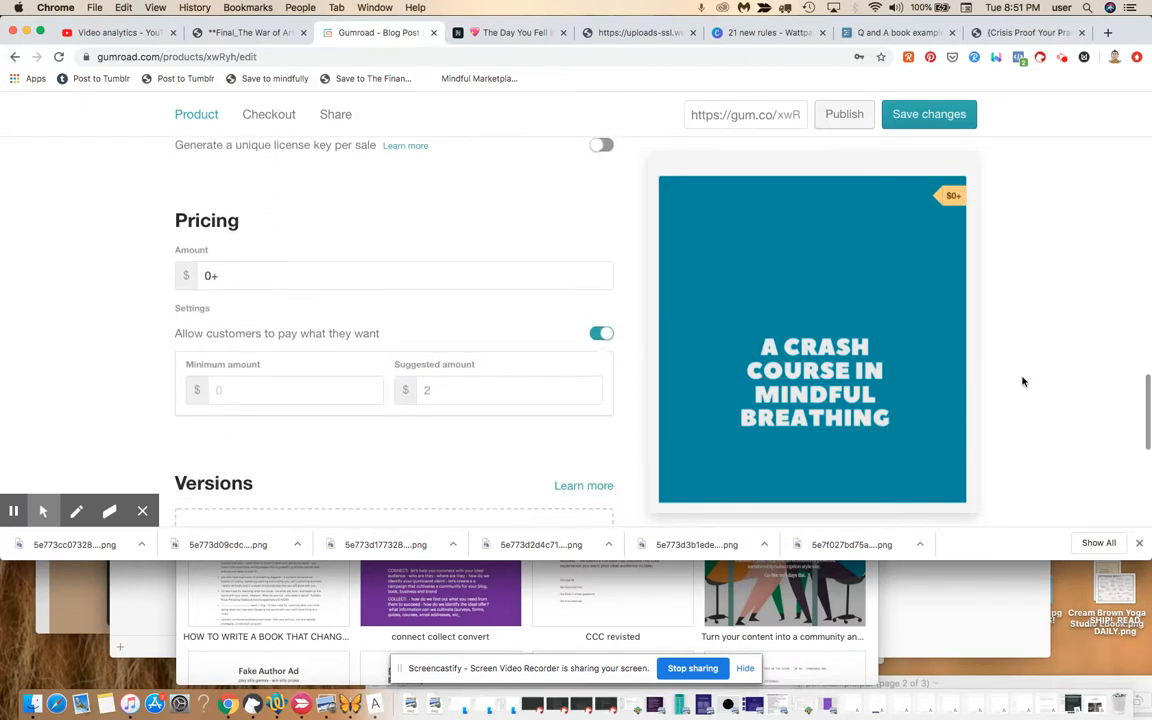
scroll(1023, 380, "down", 5)
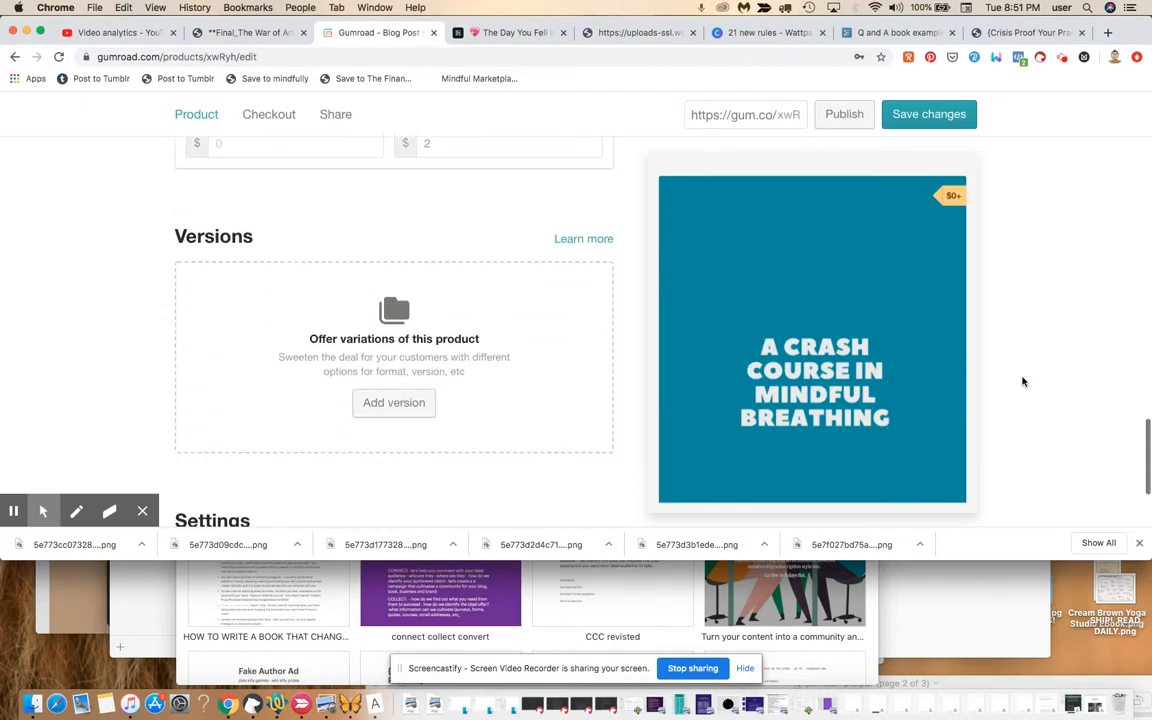
scroll(1023, 380, "down", 4)
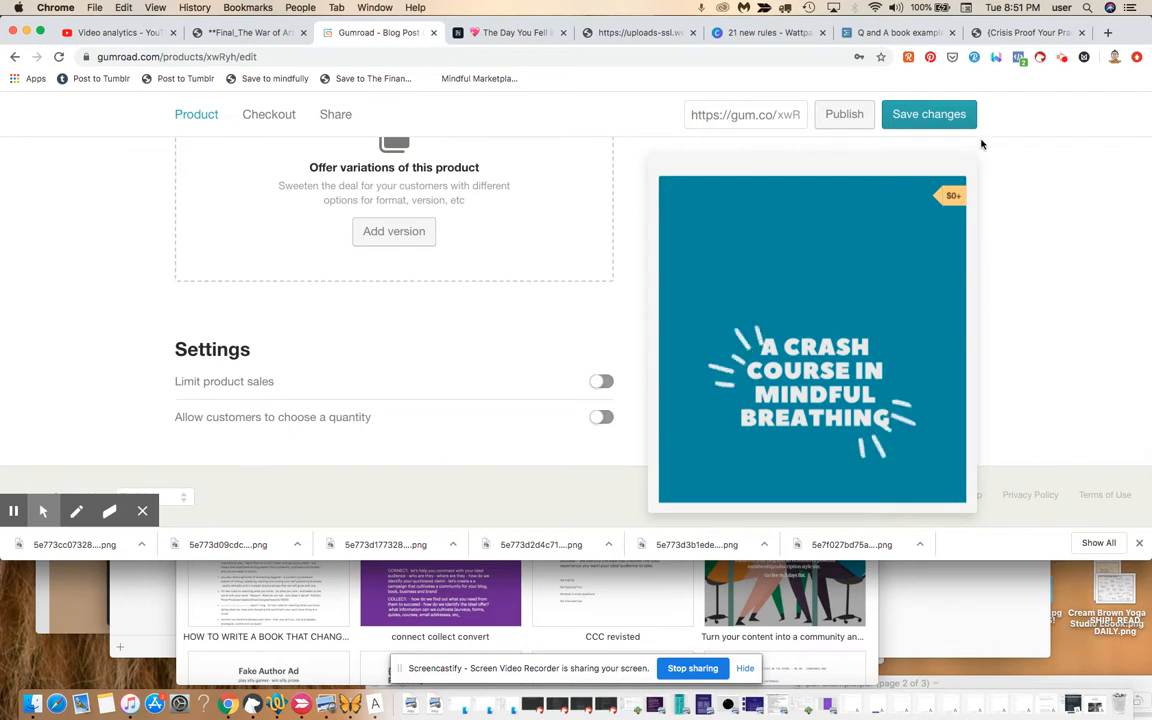
left_click(946, 114)
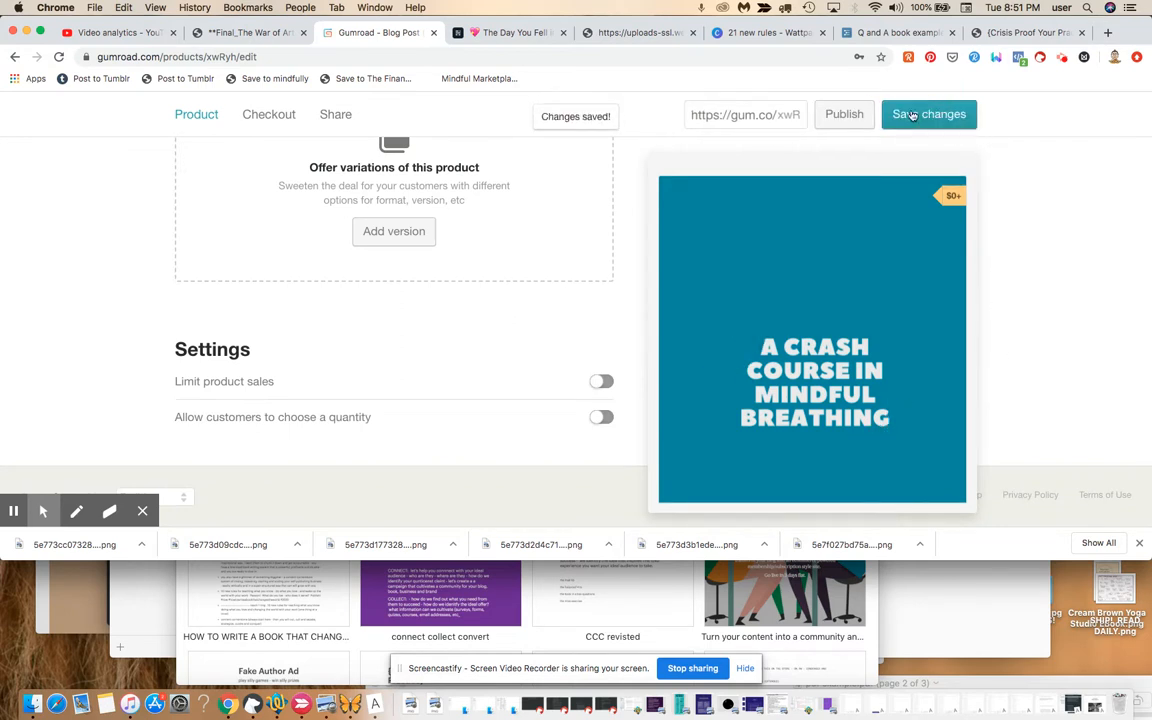
left_click(850, 117)
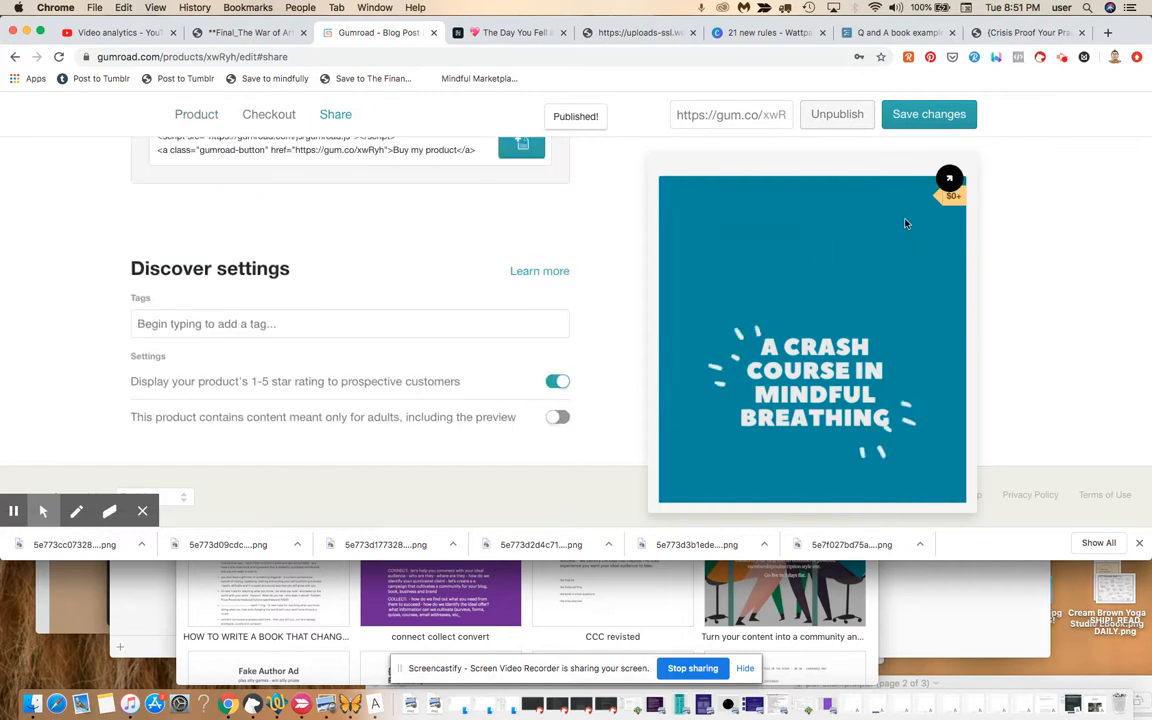
left_click(950, 179)
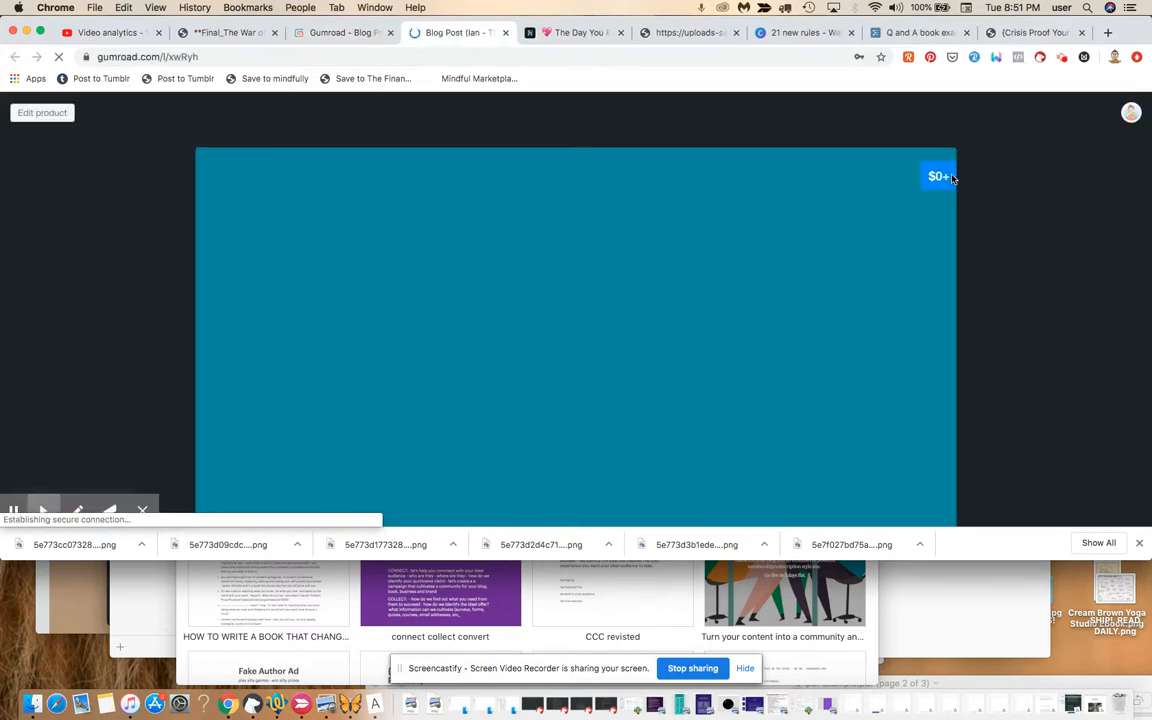
Check out the free product at $0, replacing the prefilled e-mail with a saved one, and submit.
scroll(953, 179, "down", 2)
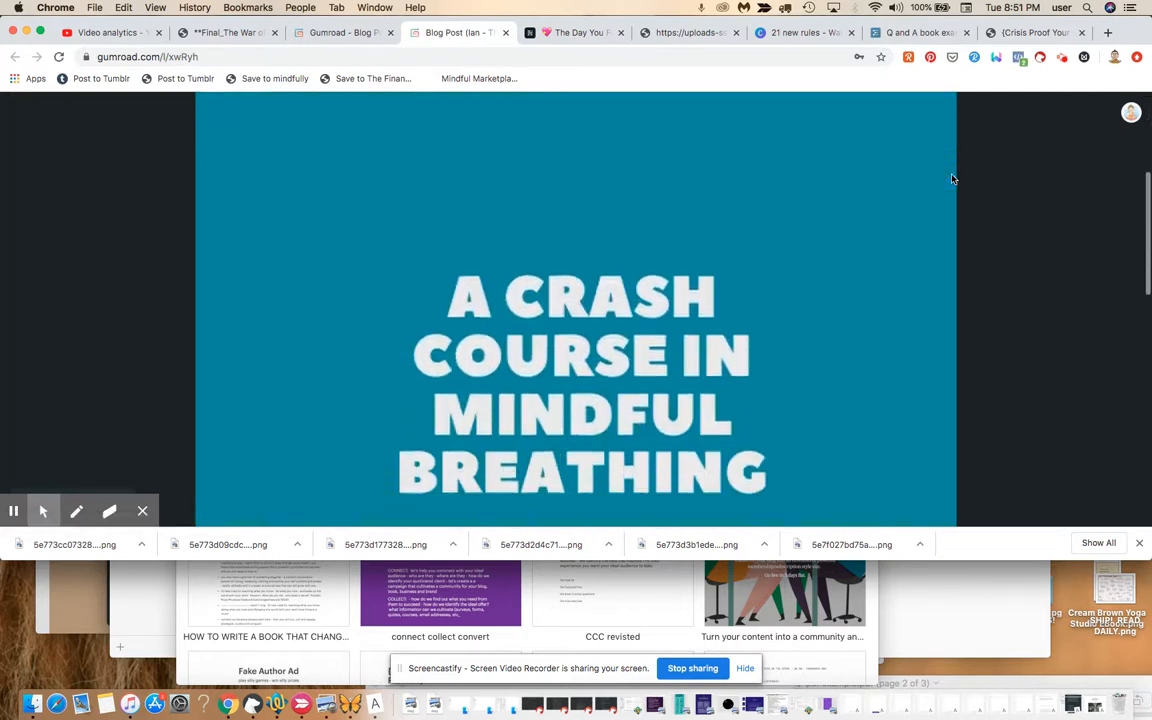
scroll(953, 179, "down", 6)
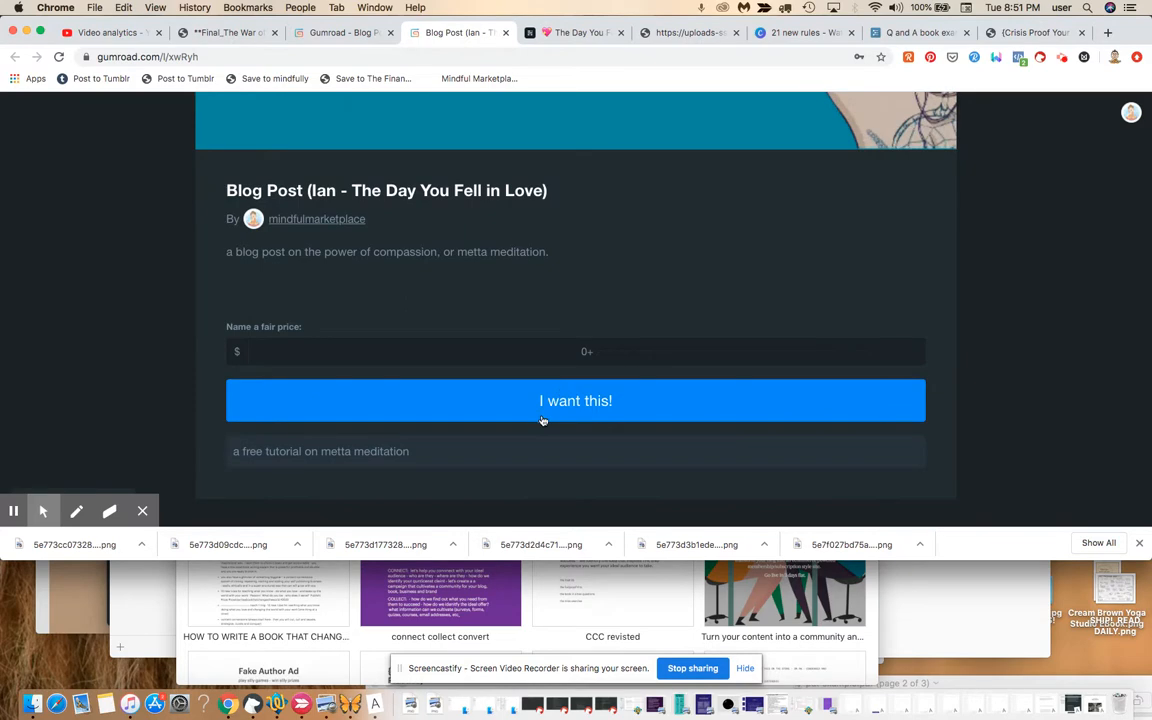
left_click(594, 346)
left_click(605, 400)
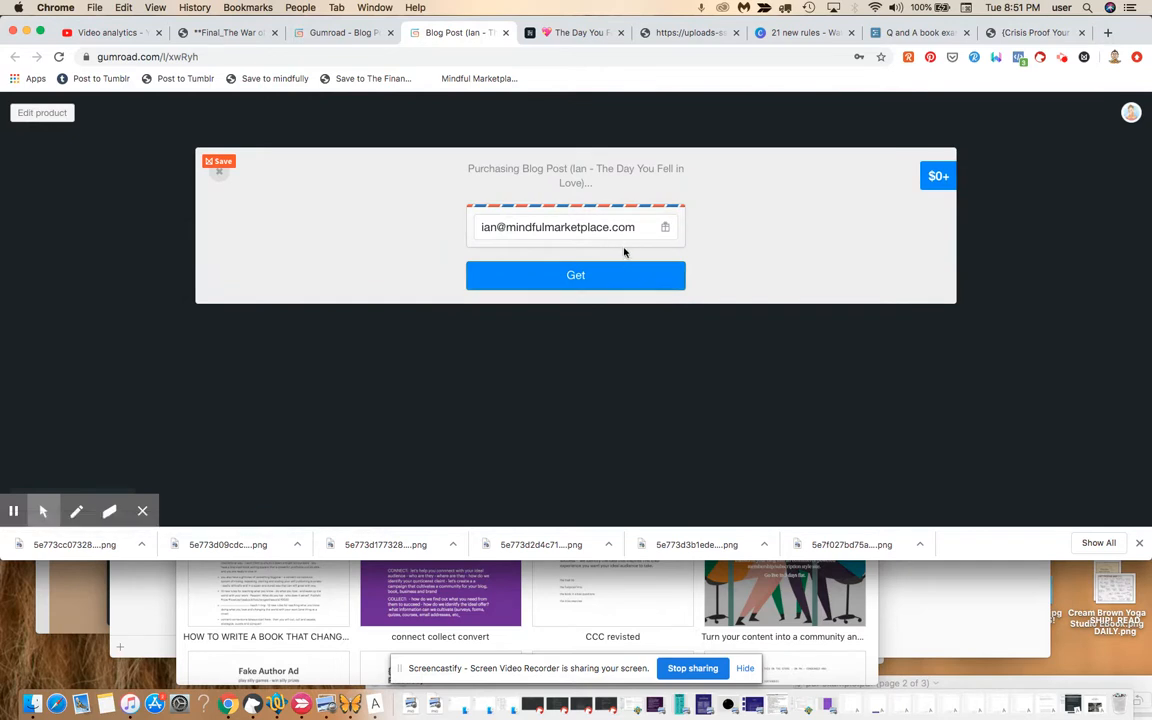
left_click_drag(637, 231, 463, 211)
key("BackSpace")
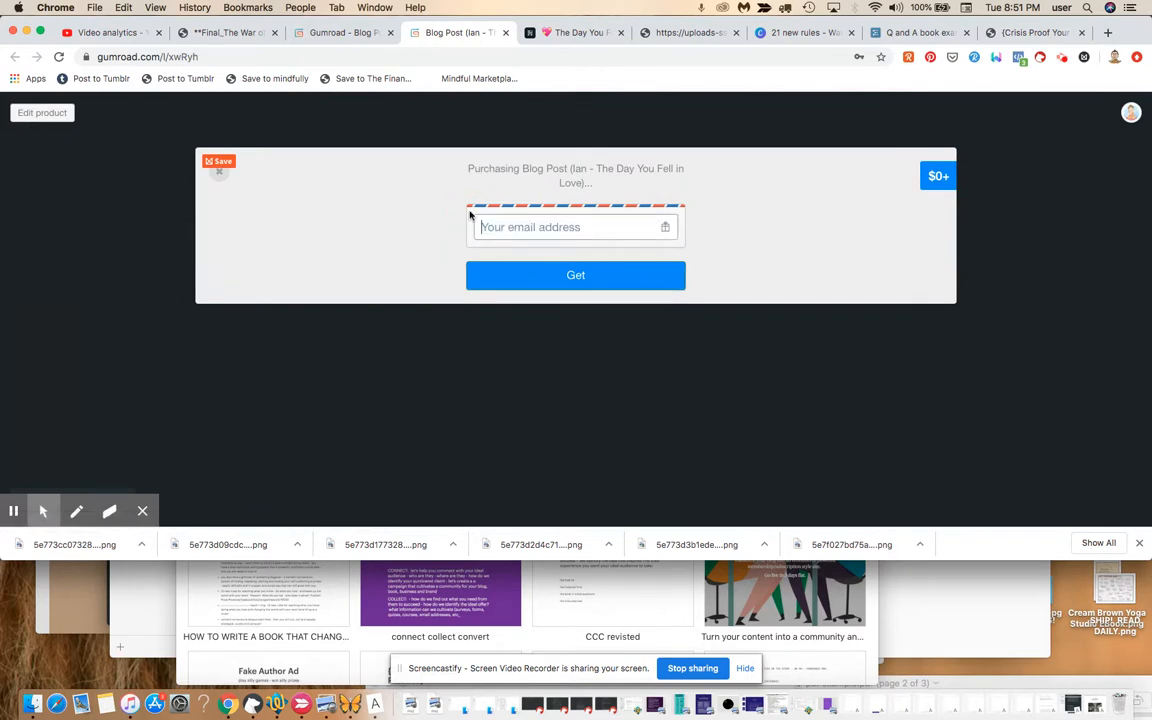
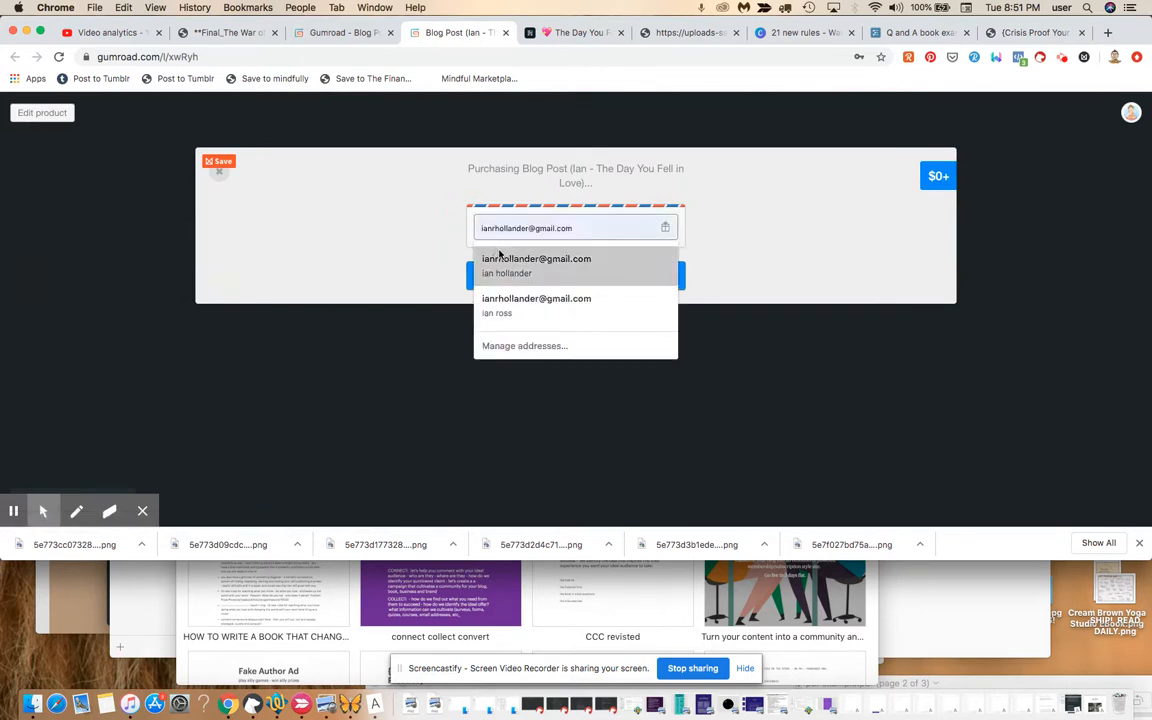
left_click(500, 263)
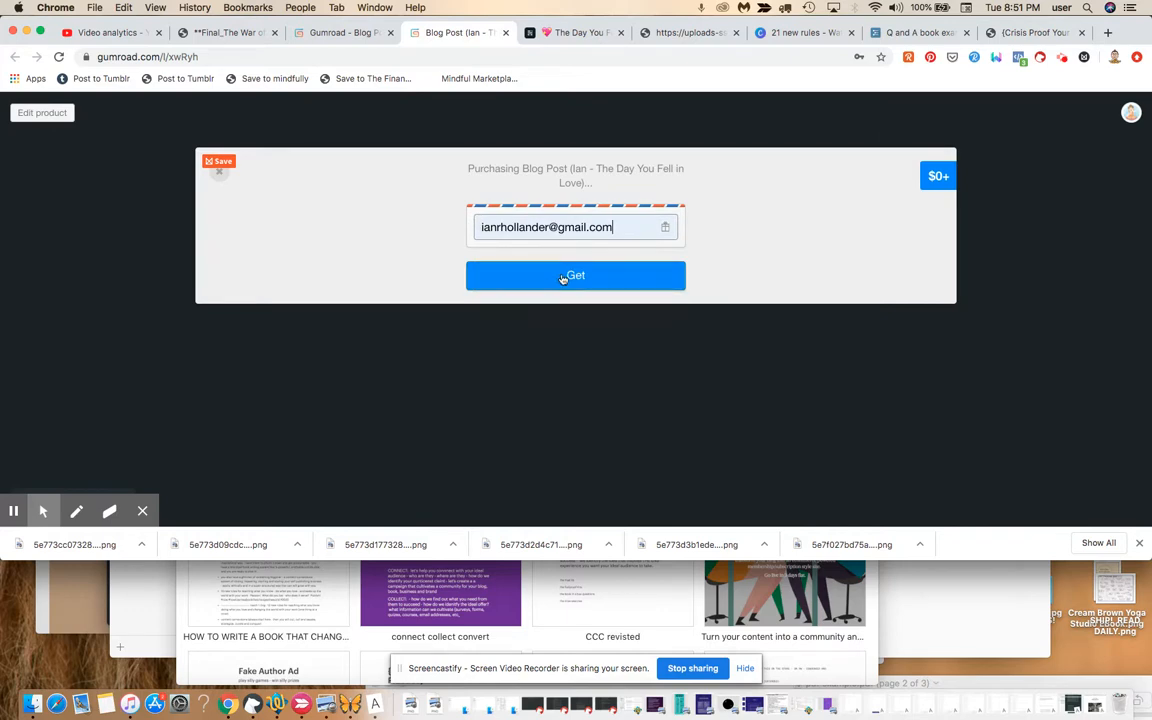
left_click(563, 277)
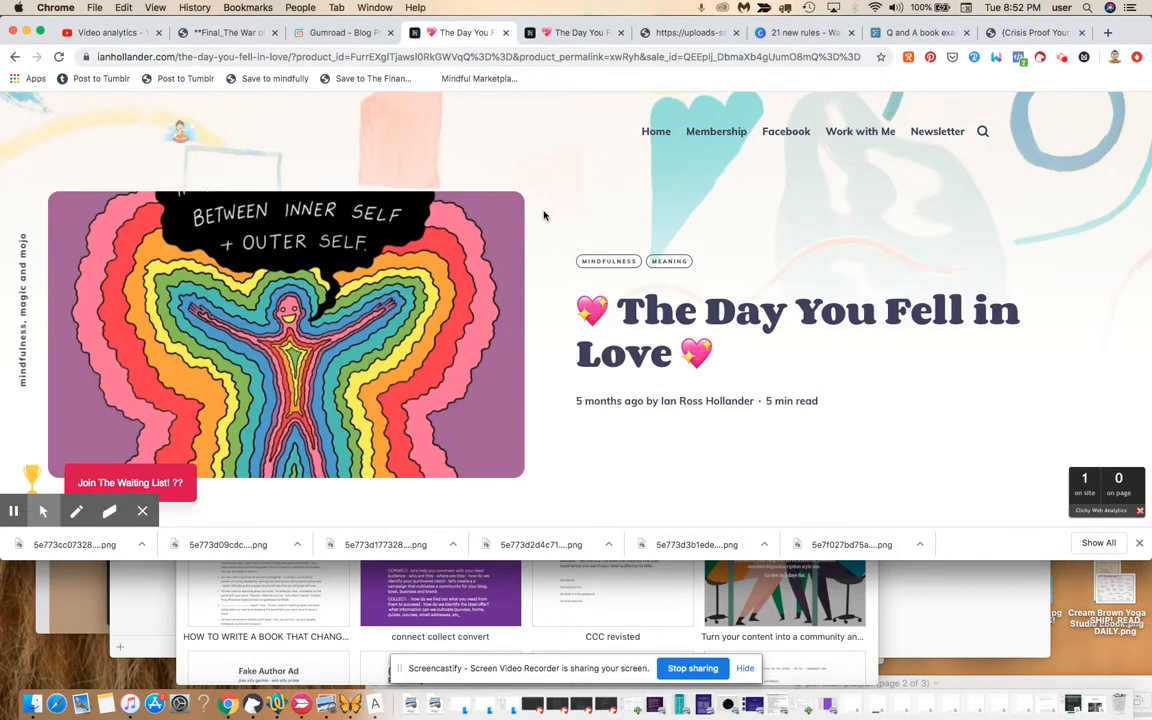
After confirming the redirect landed on 'The Day You Fell in Love' post, return to the product's Gumroad Share settings.
left_click(352, 33)
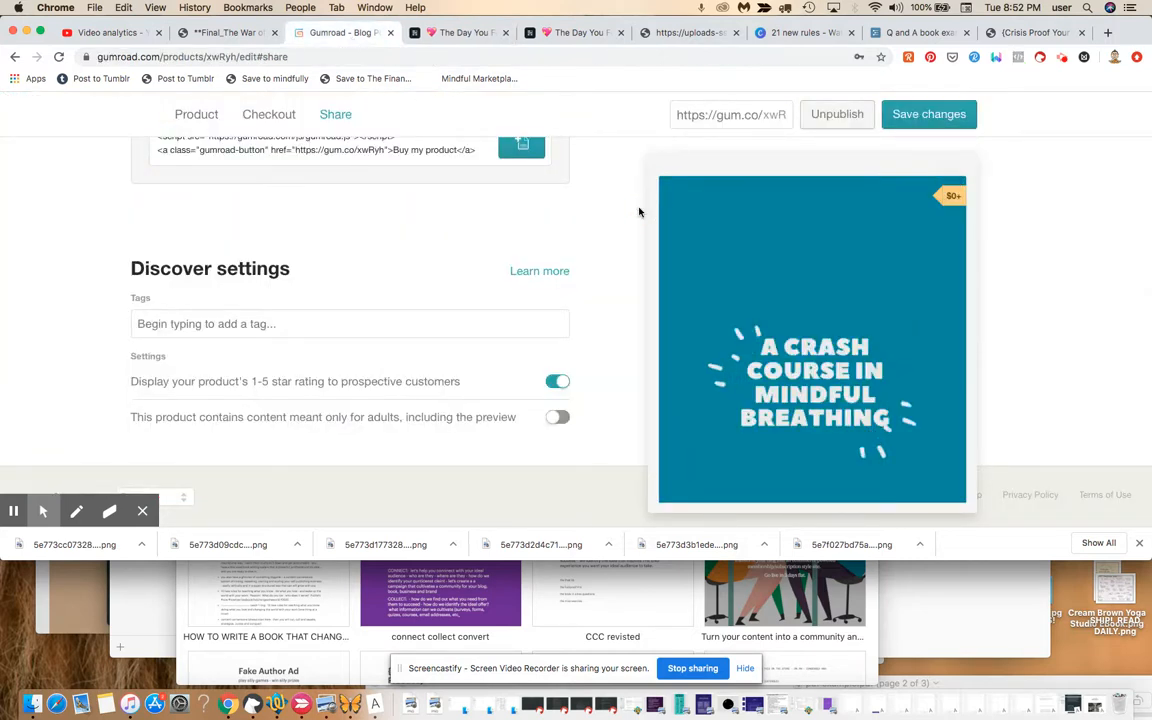
scroll(639, 212, "up", 3)
scroll(639, 212, "up", 10)
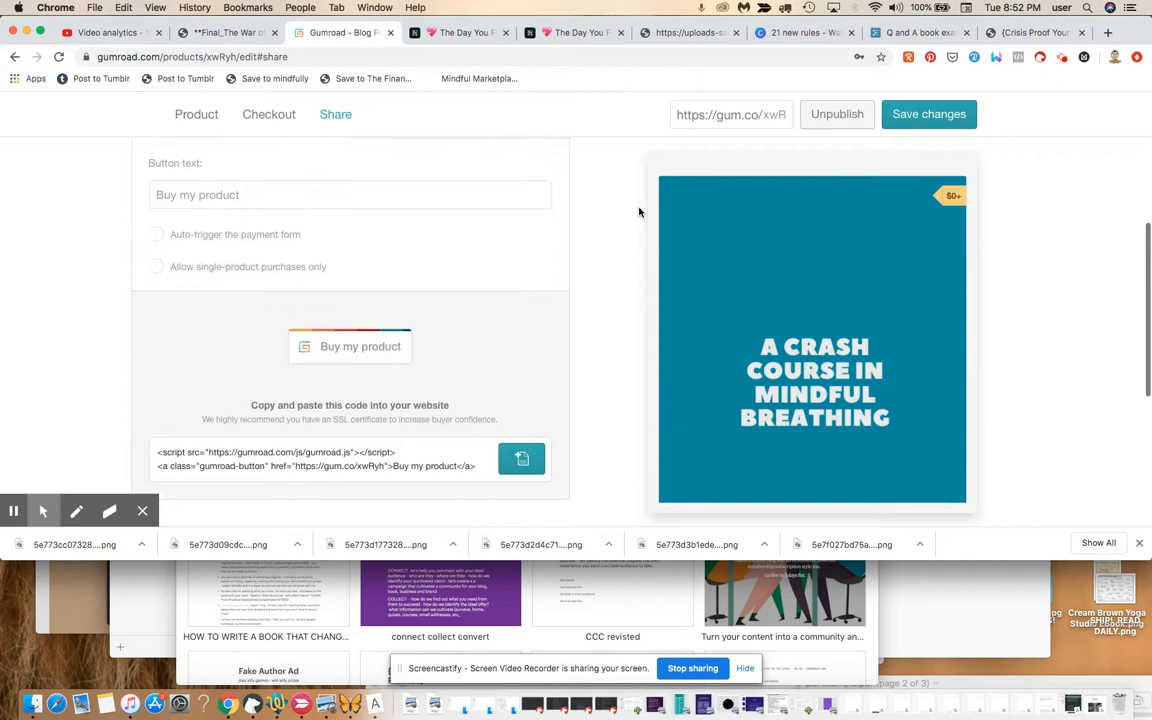